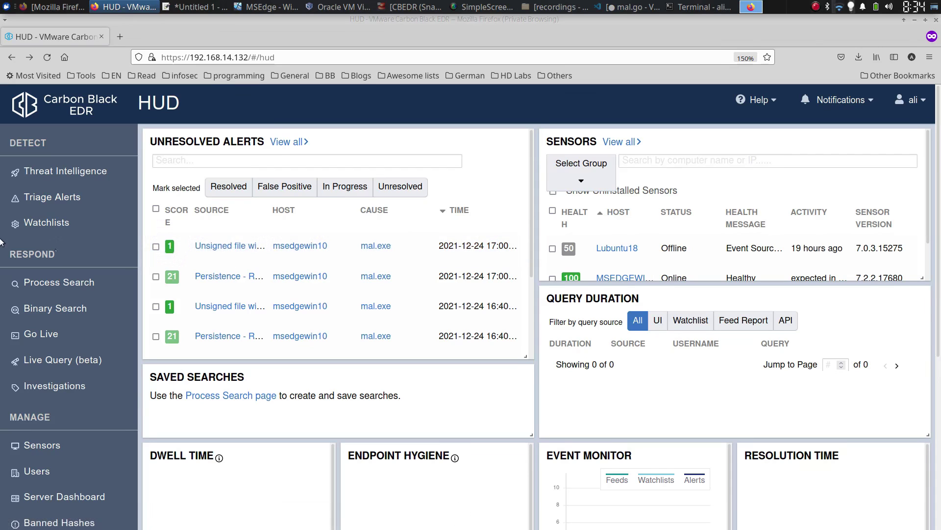
# Review the unresolved alerts in Triage Alerts and filter them by the username MSEDGEWIN10\IEUser
pyautogui.click(40, 198)
pyautogui.scroll(-5, 398, 323)
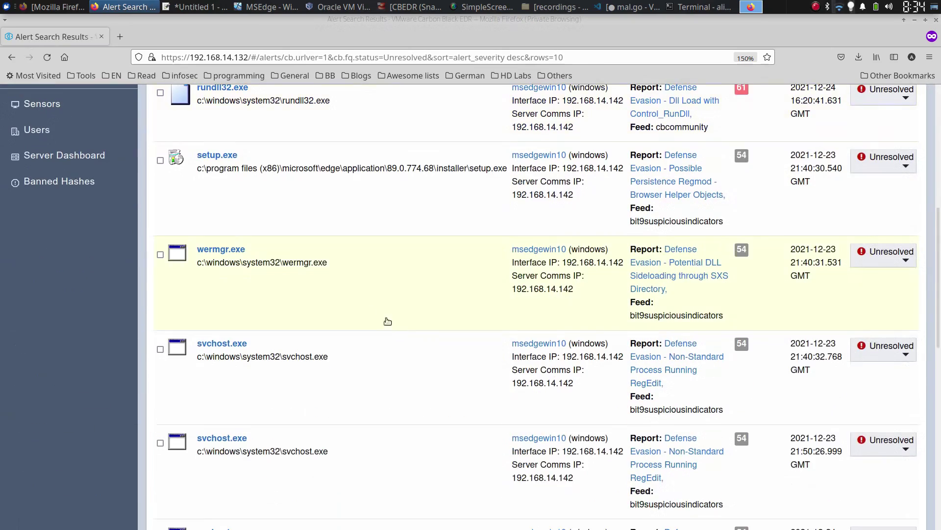
pyautogui.scroll(-8, 237, 169)
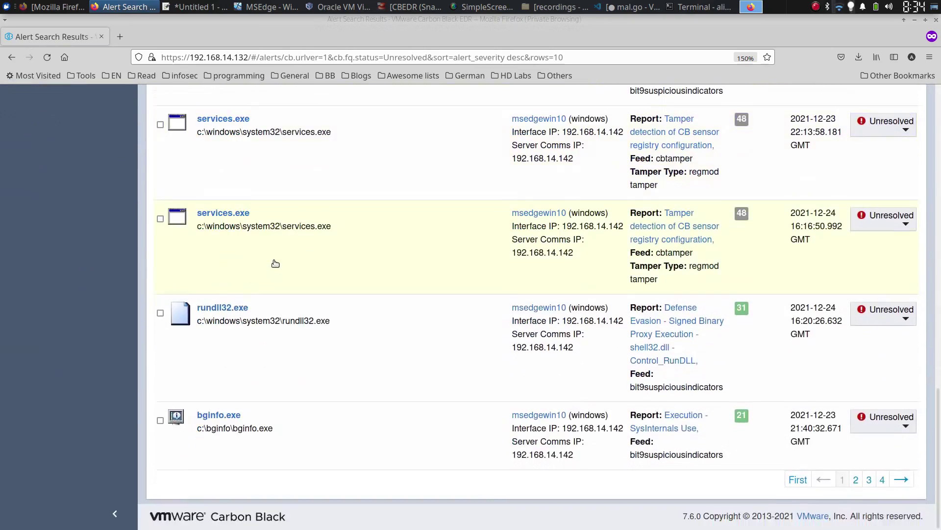
pyautogui.scroll(3, 273, 263)
pyautogui.scroll(6, 307, 374)
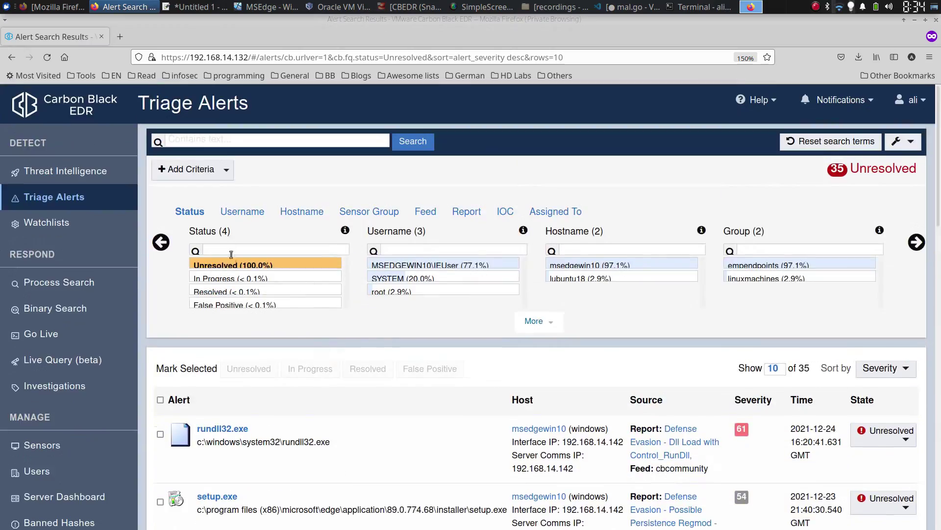
pyautogui.scroll(-6, 484, 296)
pyautogui.scroll(6, 523, 267)
pyautogui.click(432, 266)
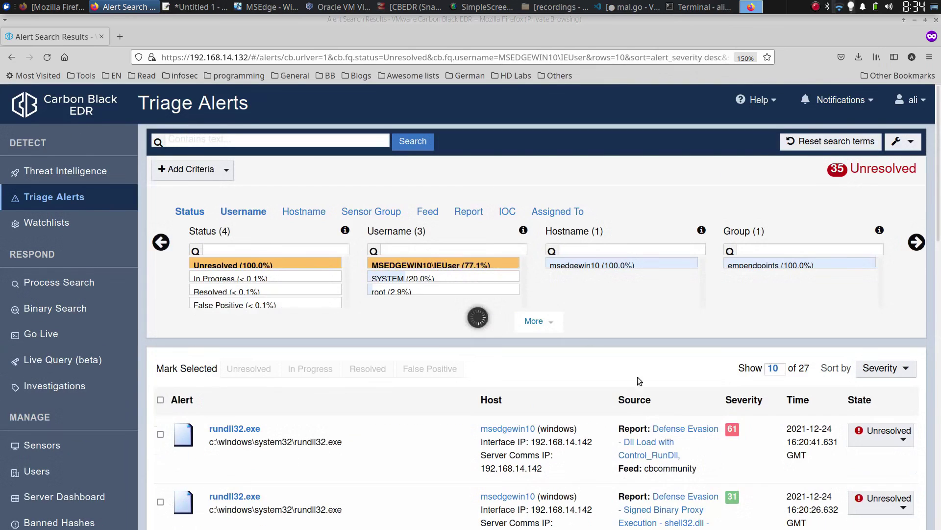
# Open the msedgewin10 host from the rundll32.exe alert and review its summary, vitals and recent activity
pyautogui.click(528, 431)
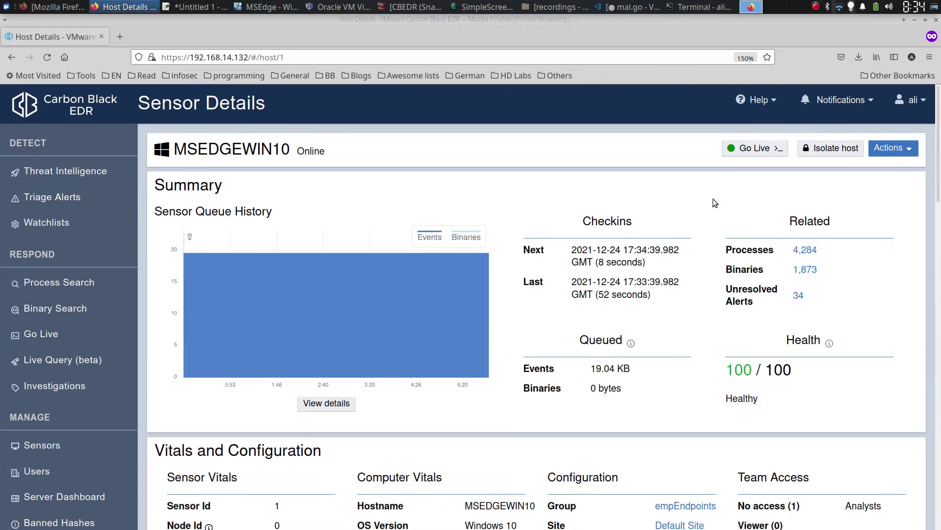
pyautogui.scroll(-5, 603, 246)
pyautogui.scroll(-9, 489, 317)
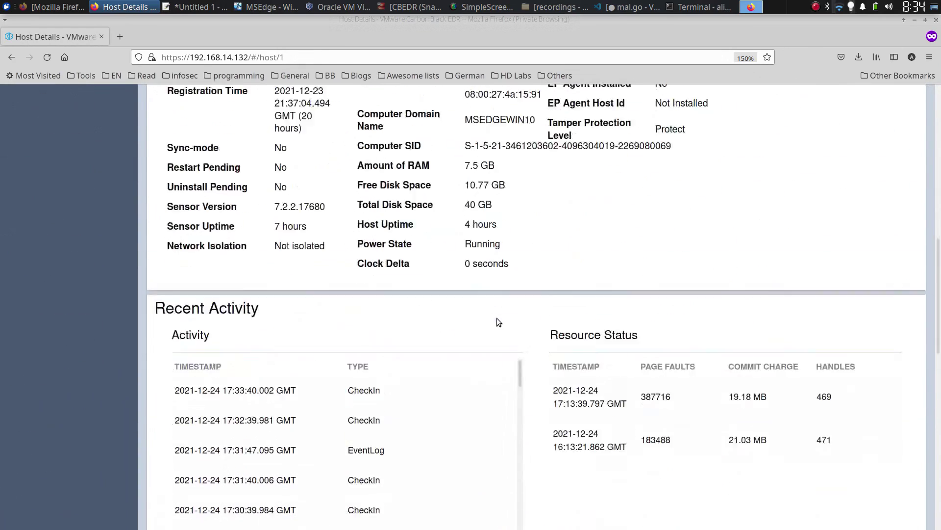
pyautogui.scroll(-7, 499, 319)
pyautogui.scroll(20, 502, 316)
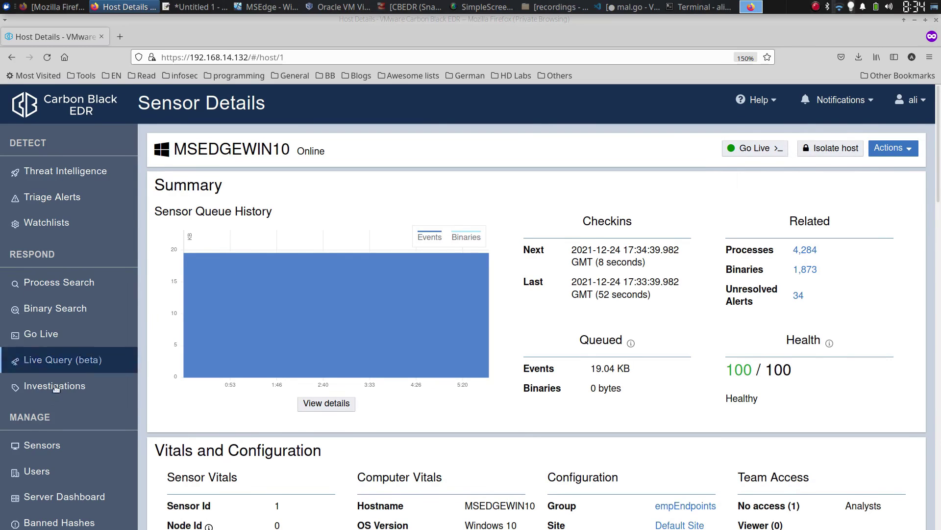
# Show the list of all sensors, view the Default Group, and switch to the WindowsServers group
pyautogui.click(55, 454)
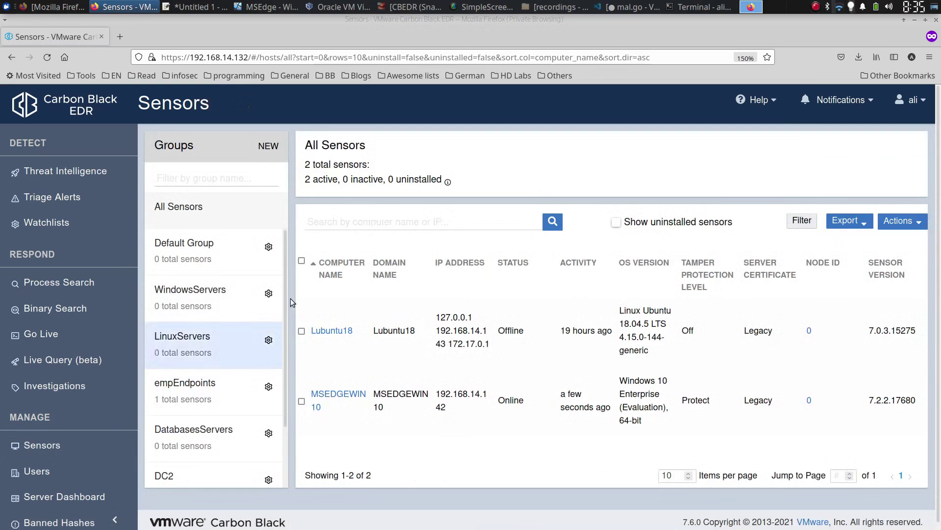
pyautogui.scroll(-1, 247, 245)
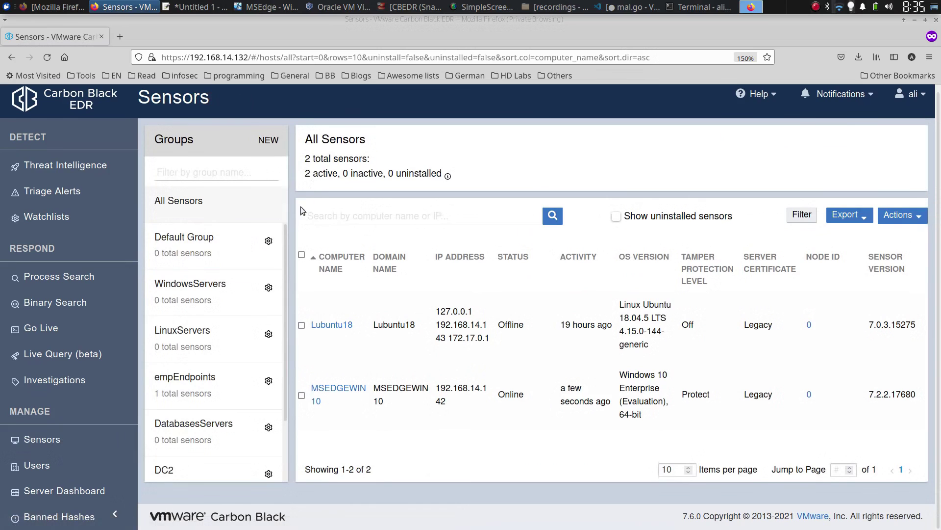
pyautogui.click(237, 247)
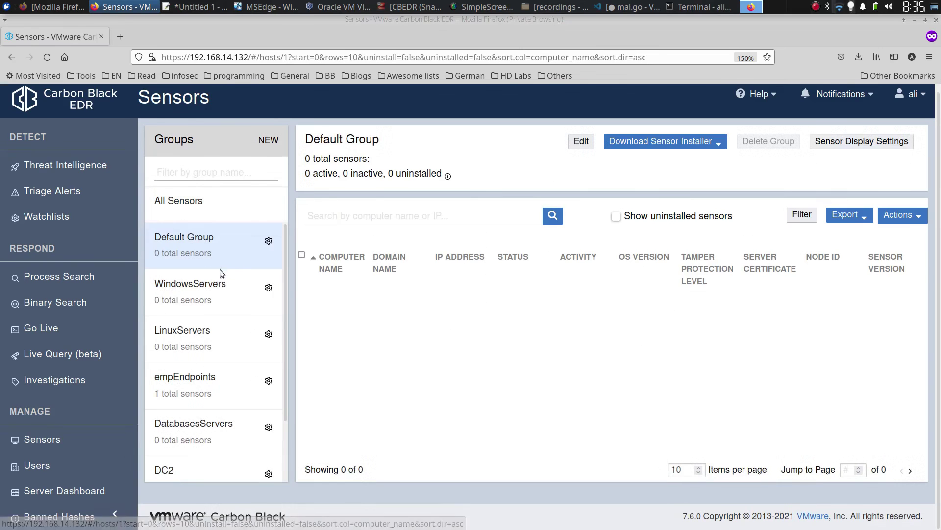
pyautogui.click(204, 303)
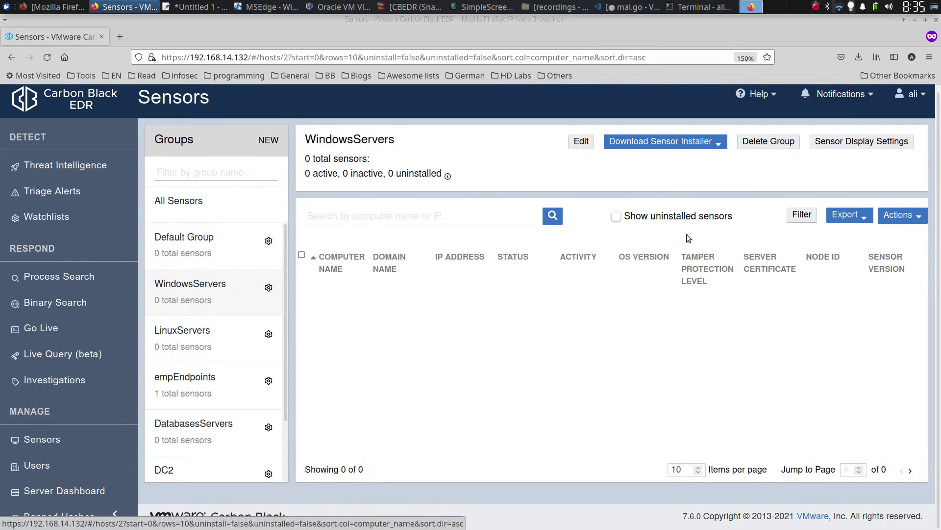
# Examine the actions available for sensors in the WindowsServers group, including Isolate and Remove Isolation, without applying any
pyautogui.click(917, 217)
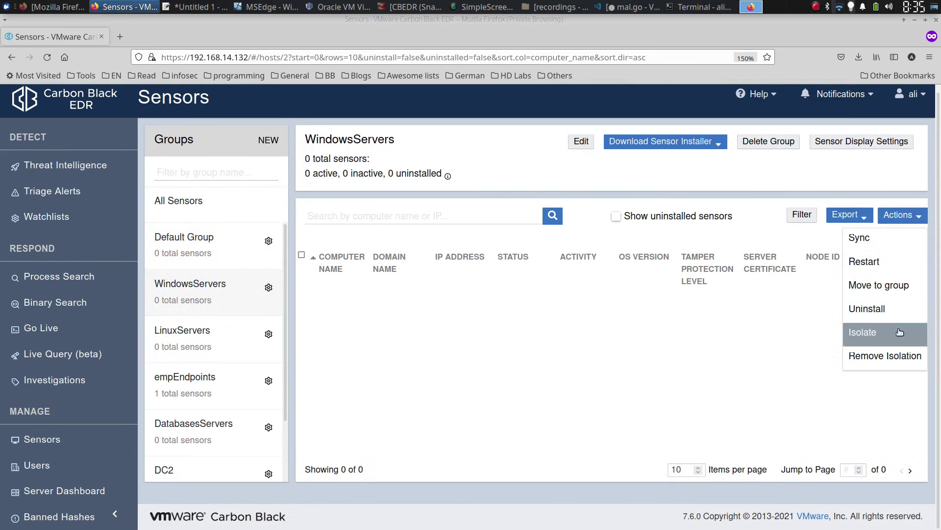
pyautogui.click(406, 332)
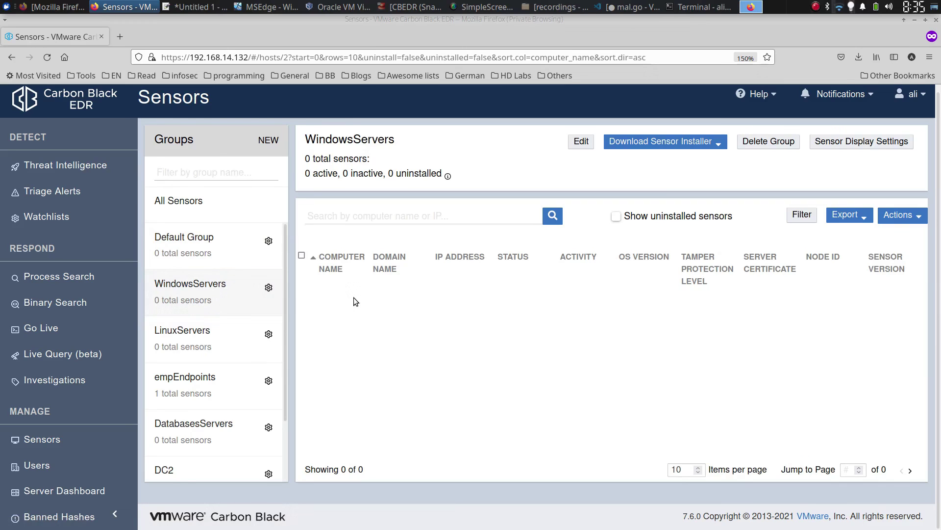
pyautogui.click(888, 215)
pyautogui.click(710, 374)
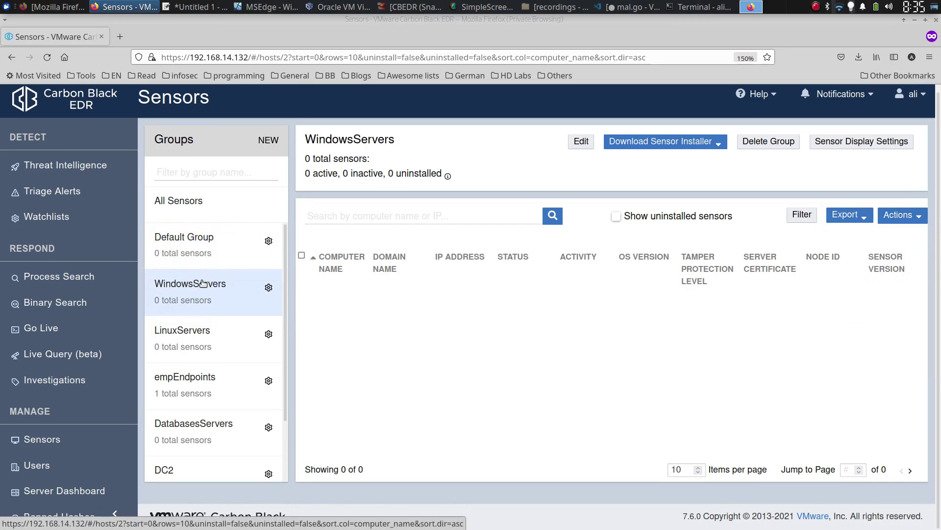
pyautogui.click(899, 217)
pyautogui.click(705, 384)
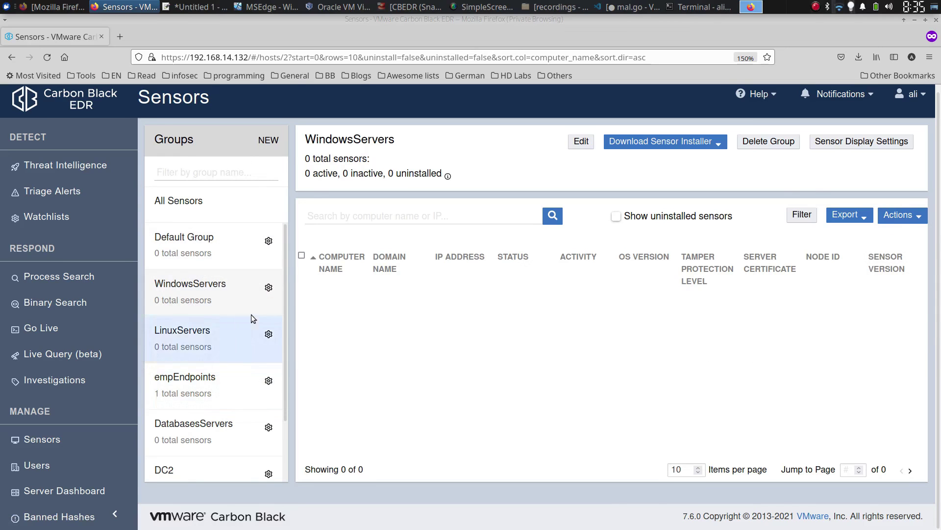
pyautogui.scroll(-2, 252, 311)
pyautogui.scroll(2, 198, 245)
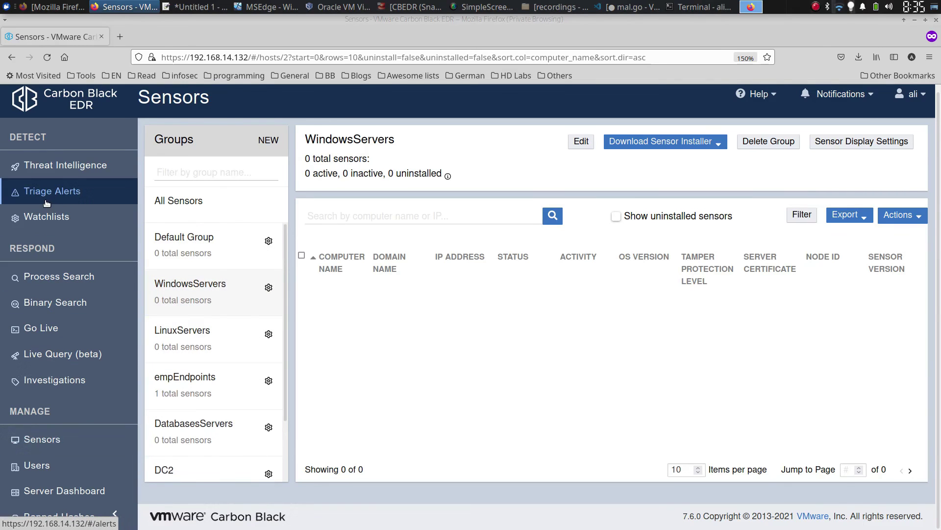
# Switch to the MSEdge Win10 virtual machine, test its network connection with ping 1.1.1.1 in Command Prompt, and close the prompt
pyautogui.click(251, 4)
pyautogui.rightClick(366, 227)
pyautogui.click(390, 268)
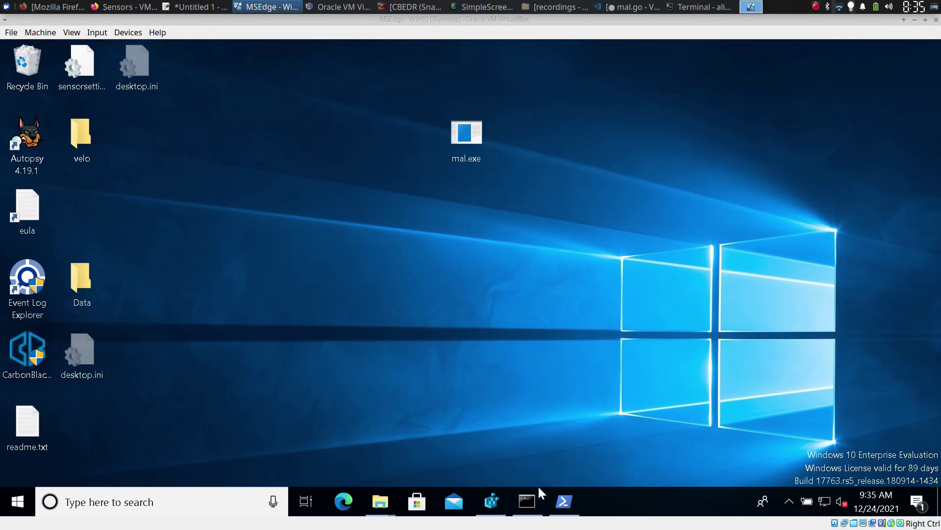
pyautogui.click(539, 489)
pyautogui.write('ping 1.1.1.1')
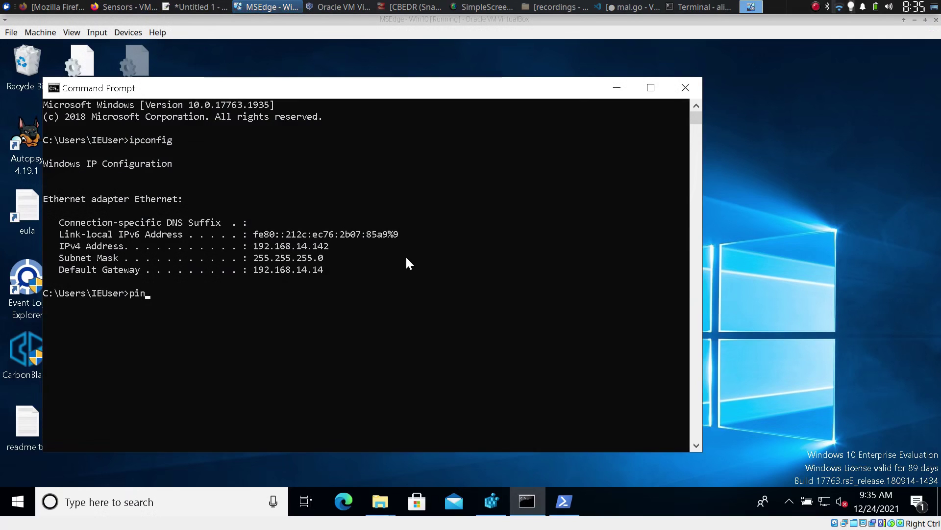
pyautogui.press('Return')
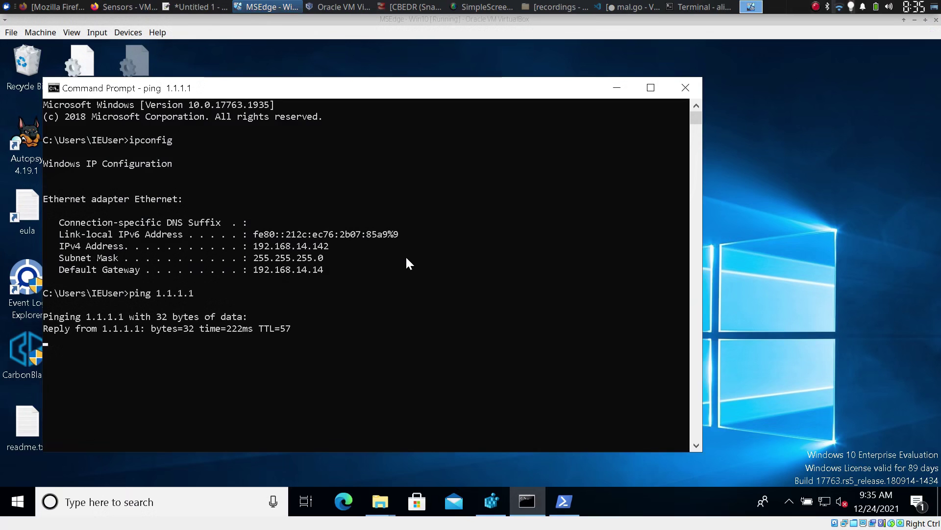
pyautogui.hotkey('ctrl', 'c')
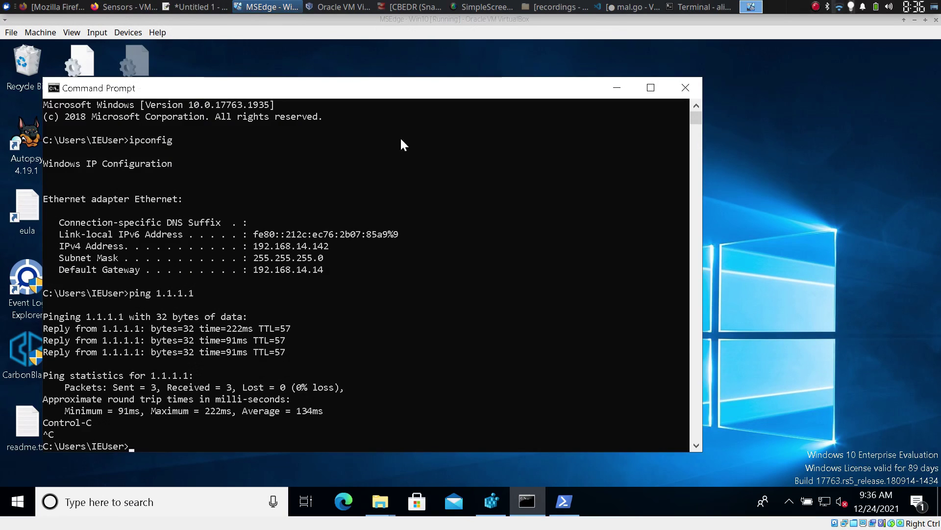
pyautogui.moveTo(353, 88); pyautogui.dragTo(447, 74)
pyautogui.hotkey('alt', 'F4')
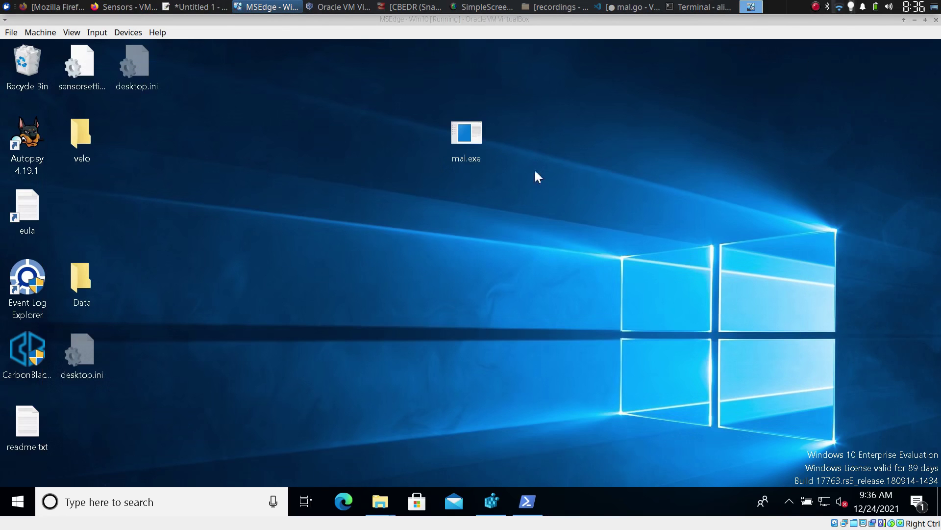
# Switch back to the Carbon Black EDR console in Firefox and open the MSEDGEWIN10 sensor's details from the full sensor list
pyautogui.click(125, 7)
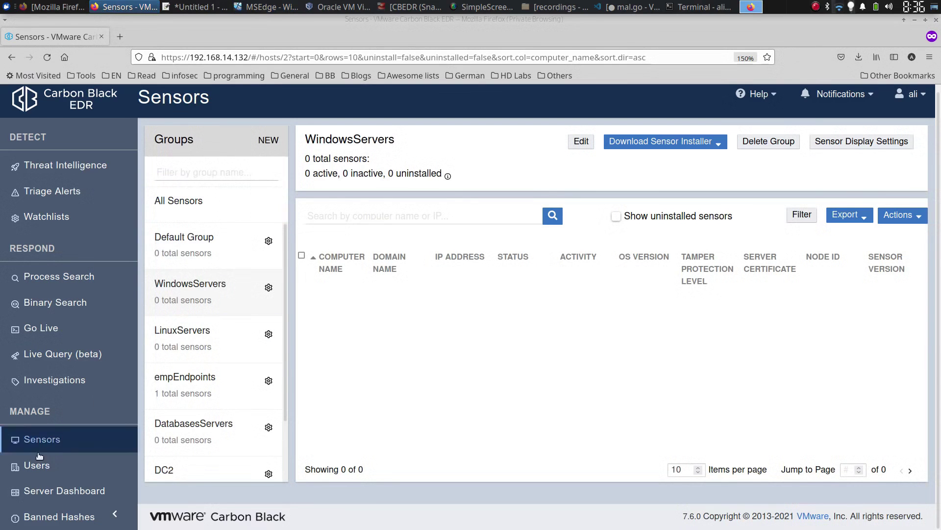
pyautogui.click(44, 439)
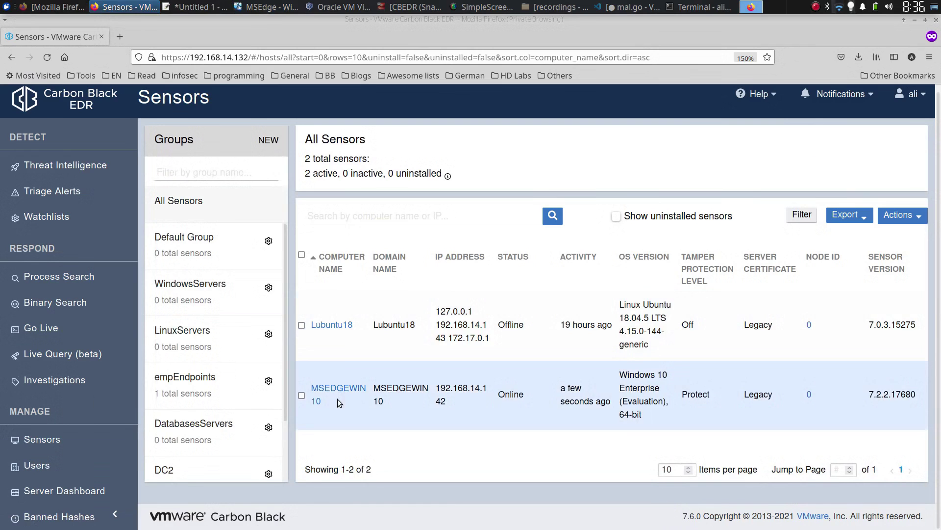
pyautogui.click(338, 387)
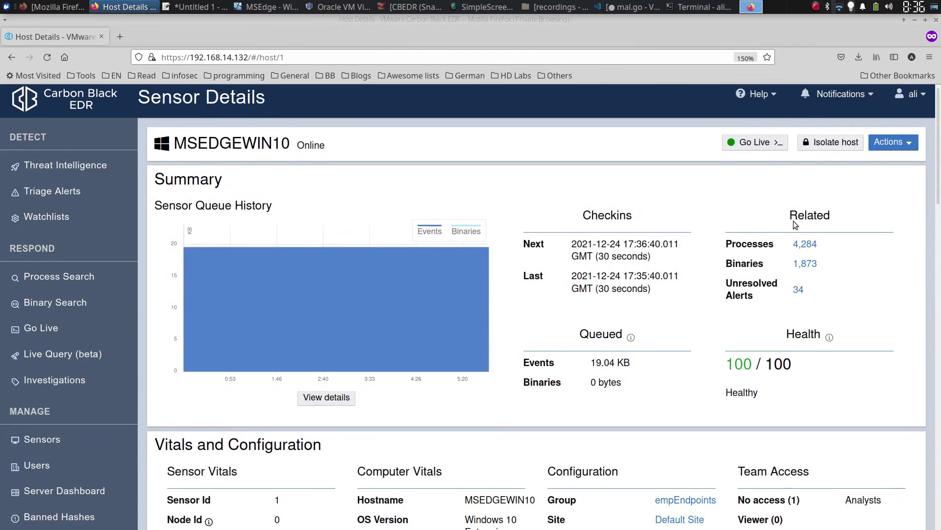
# Request isolation of the MSEDGEWIN10 host and read the confirmation text about which traffic is blocked or allowed
pyautogui.click(828, 147)
pyautogui.moveTo(288, 177); pyautogui.dragTo(515, 294)
pyautogui.click(520, 286)
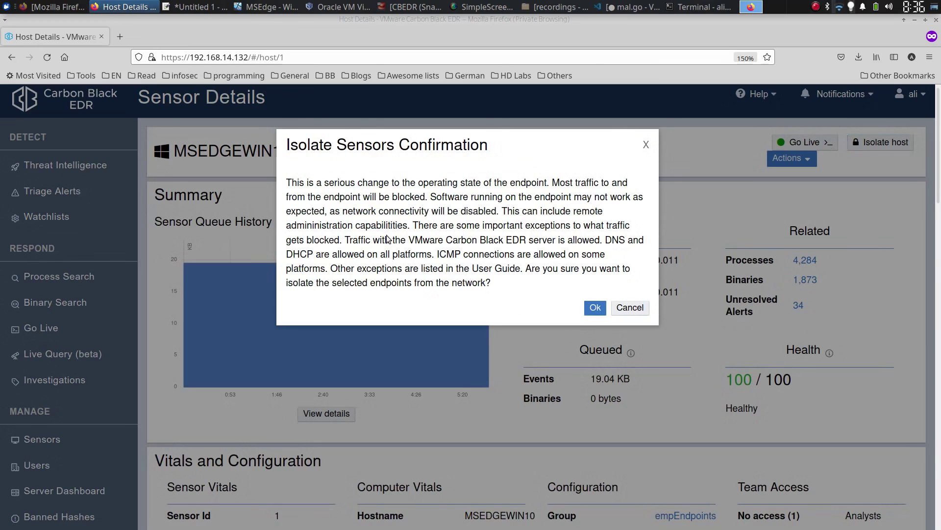
pyautogui.moveTo(289, 182); pyautogui.dragTo(508, 291)
pyautogui.click(510, 281)
# Check the hidden notification area icons in the Windows 10 virtual machine, then return to the EDR console in Firefox
pyautogui.click(282, 6)
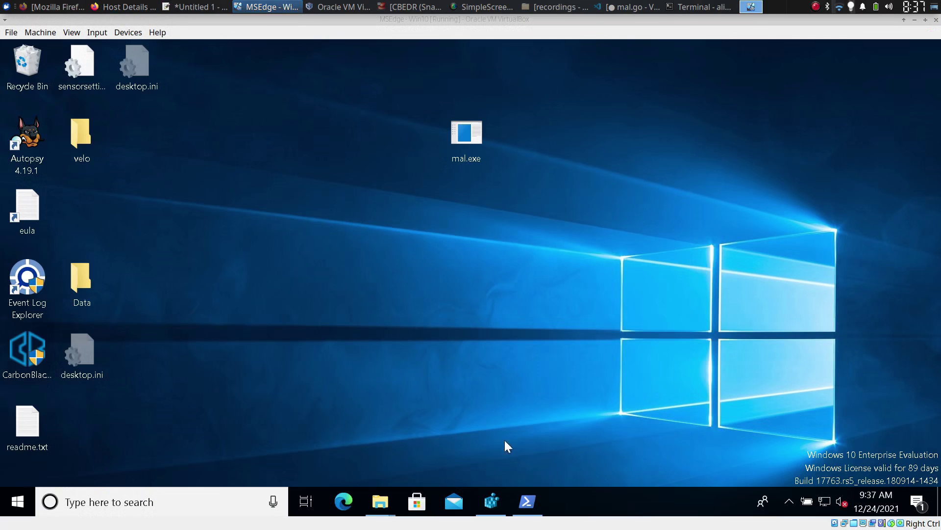
pyautogui.click(788, 499)
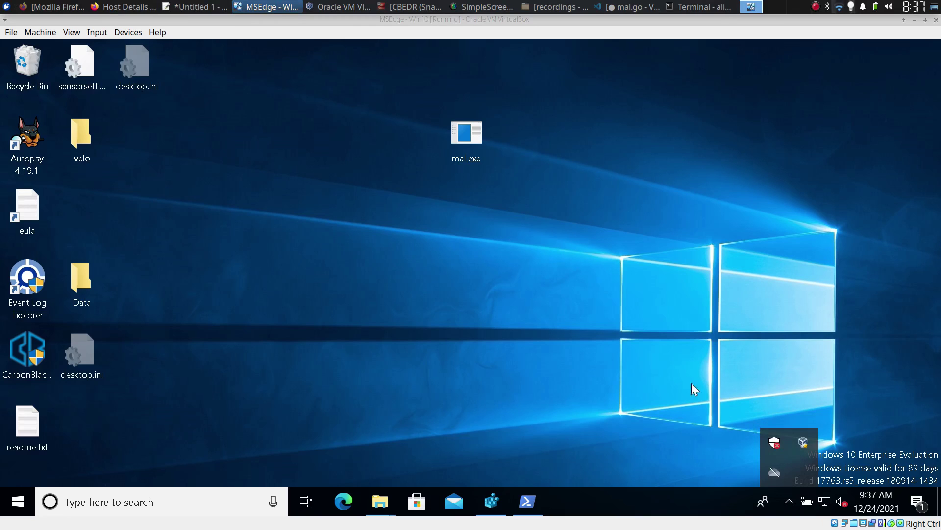
pyautogui.click(704, 391)
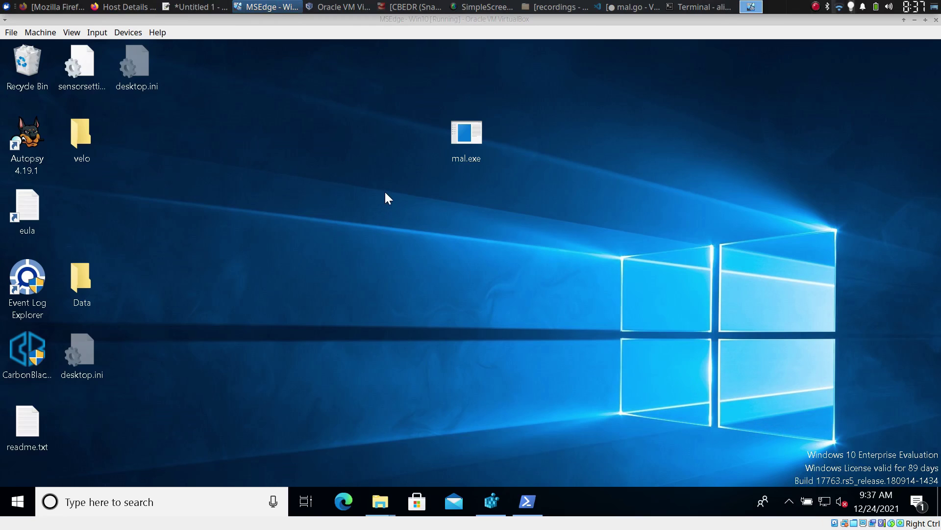
pyautogui.click(17, 500)
pyautogui.click(125, 6)
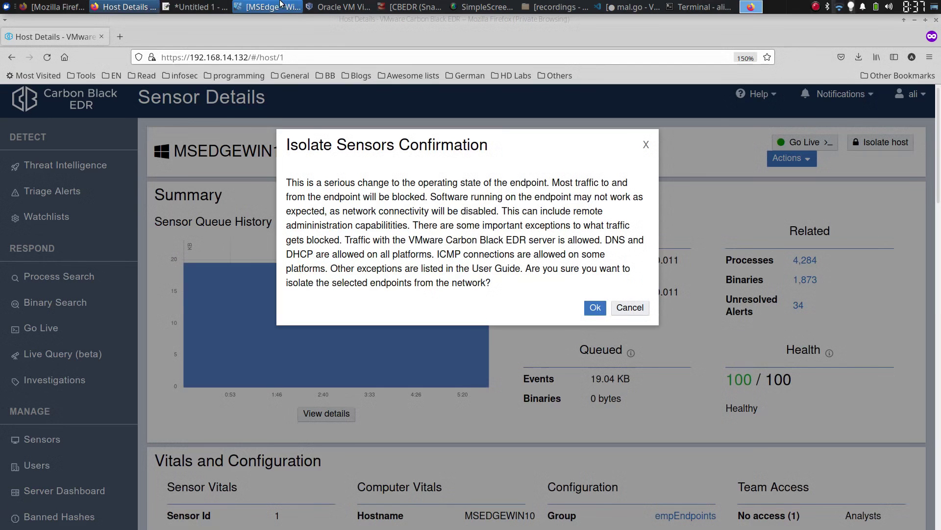
# Cancel the host isolation request, reopen MSEDGEWIN10 from the sensor list, and review its vitals and configuration
pyautogui.click(630, 308)
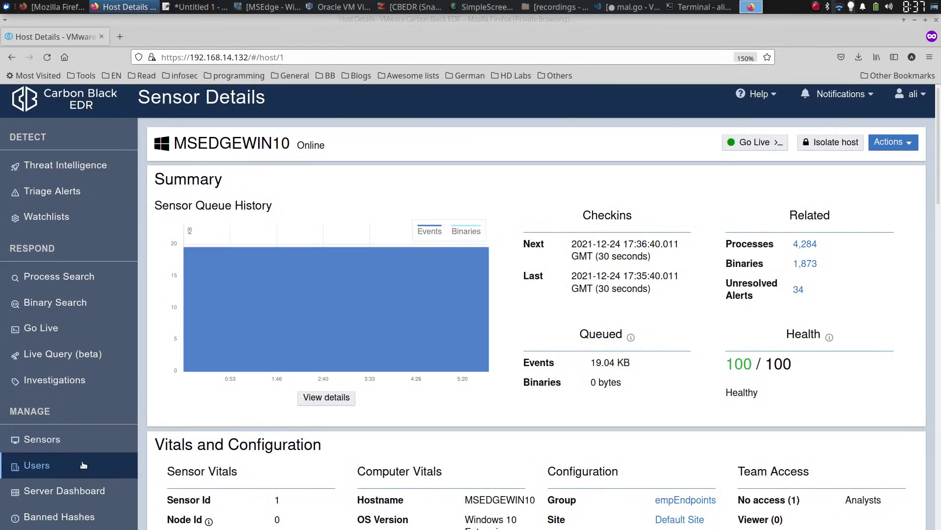
pyautogui.click(47, 439)
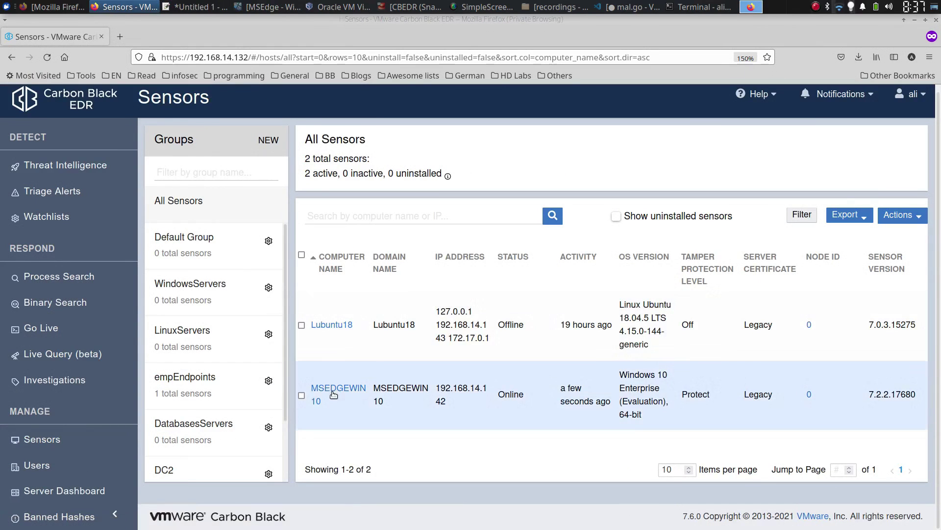
pyautogui.click(326, 392)
pyautogui.scroll(-3, 770, 274)
pyautogui.scroll(-2, 764, 308)
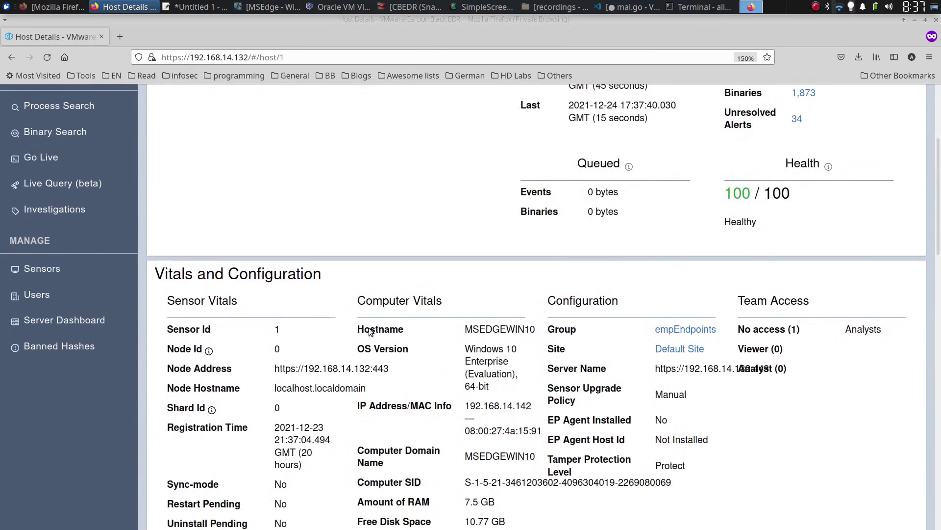
# Return to the list of all sensors and view the bulk actions available for them
pyautogui.click(44, 292)
pyautogui.click(47, 272)
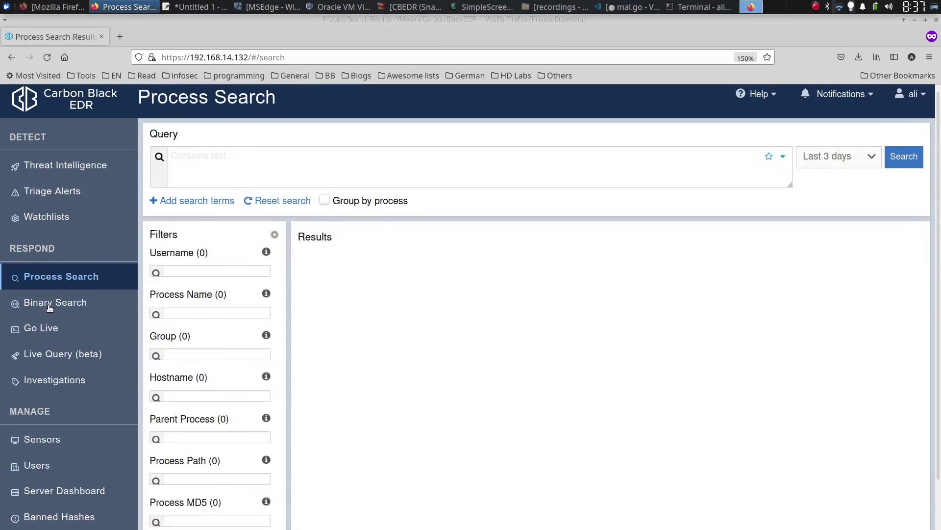
pyautogui.click(42, 438)
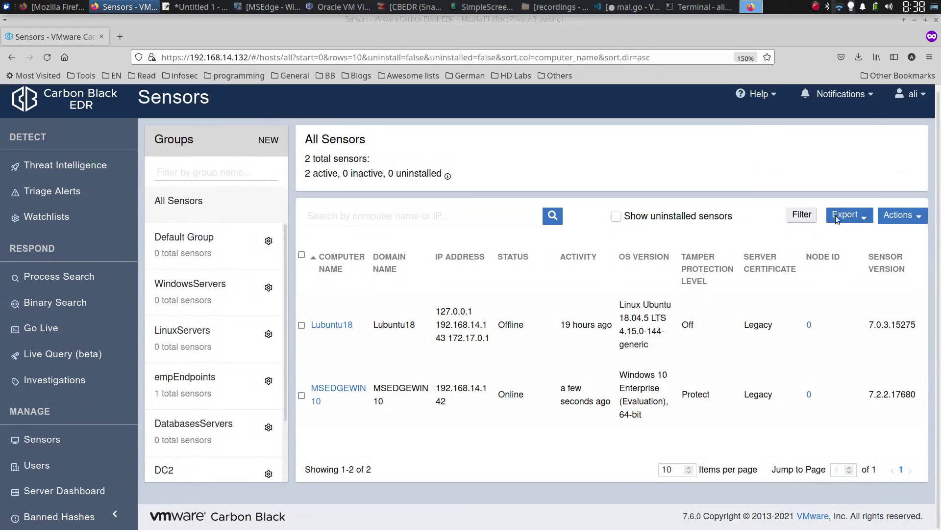
pyautogui.click(899, 217)
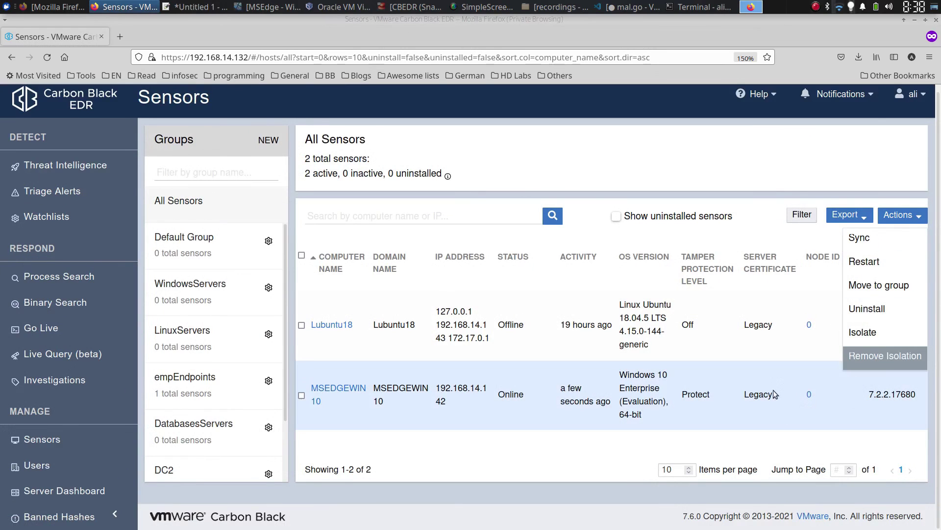
# Examine the empEndpoints group's sharing, advanced and tamper protection settings, then check the tamper protection level of MSEDGEWIN10 in its sensor list
pyautogui.click(773, 390)
pyautogui.scroll(-2, 245, 343)
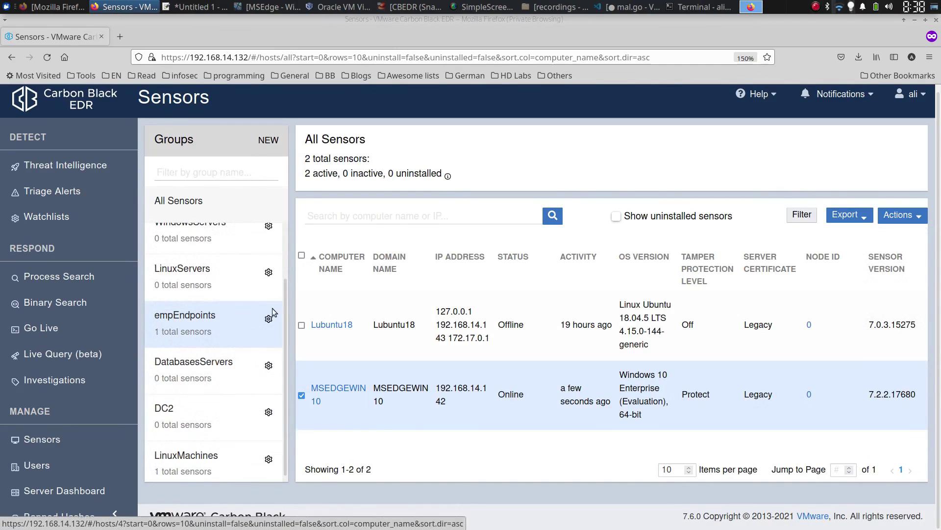
pyautogui.click(272, 309)
pyautogui.scroll(-2, 354, 284)
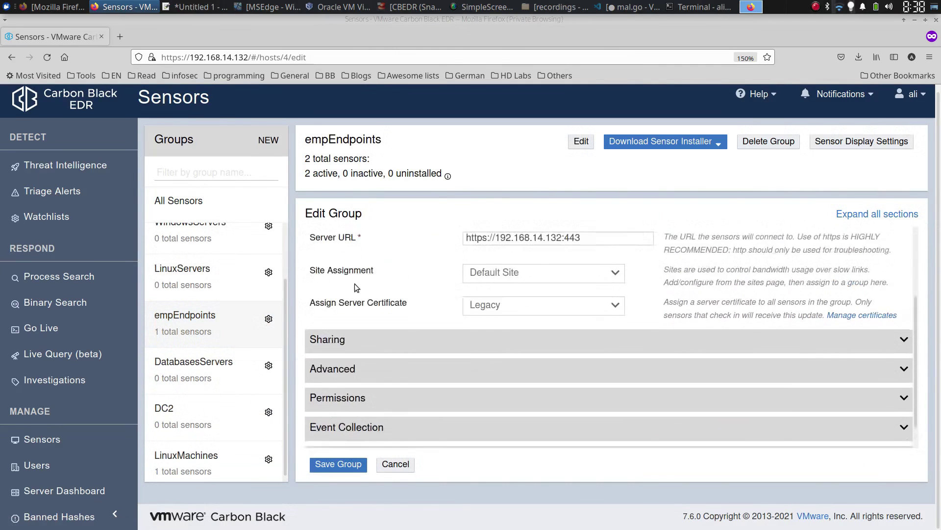
pyautogui.scroll(1, 355, 283)
pyautogui.click(417, 371)
pyautogui.scroll(-3, 441, 353)
pyautogui.click(489, 339)
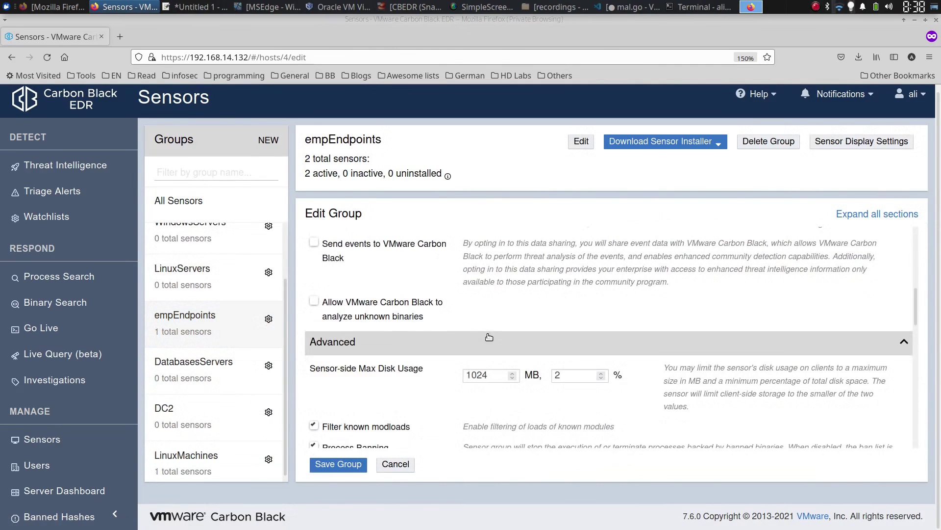
pyautogui.scroll(-5, 493, 304)
pyautogui.scroll(3, 496, 273)
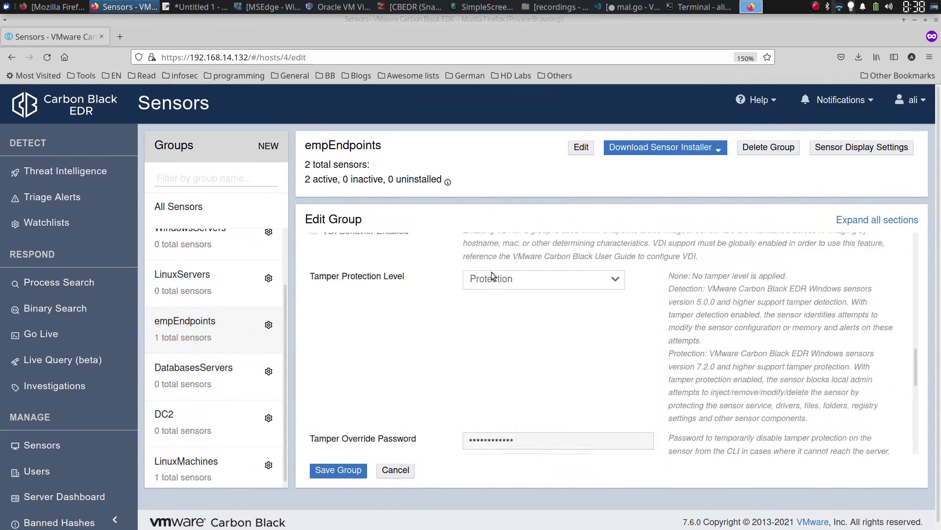
pyautogui.click(204, 332)
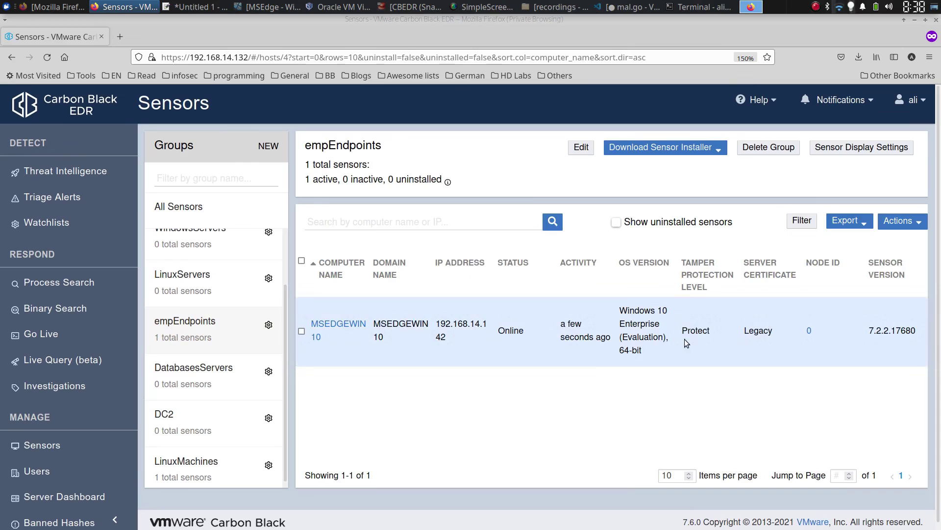
pyautogui.doubleClick(685, 338)
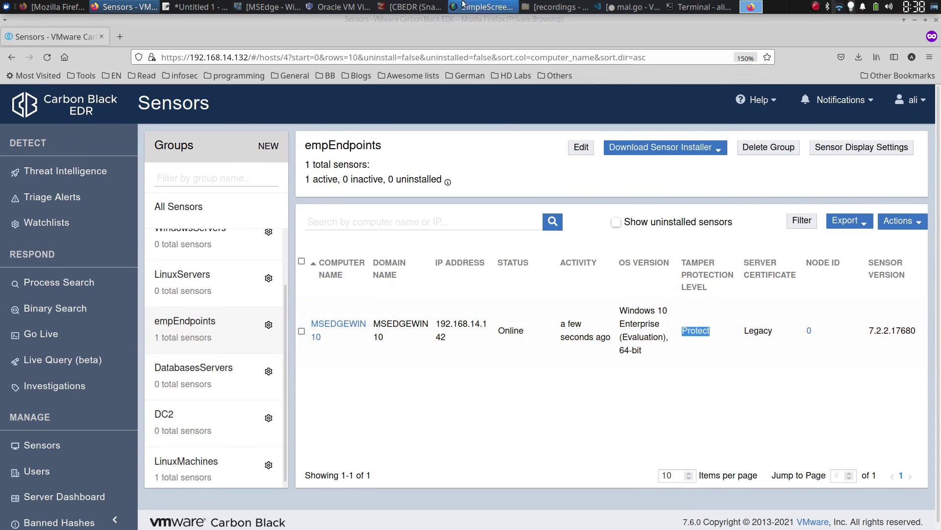
# Switch to the Windows 10 virtual machine and open Programs and Features through the Control Panel
pyautogui.click(269, 7)
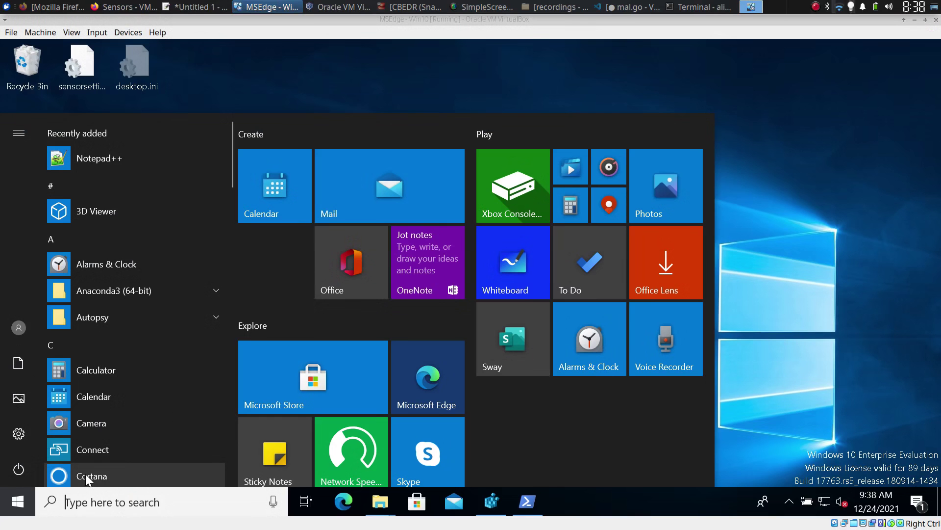
pyautogui.write('cont')
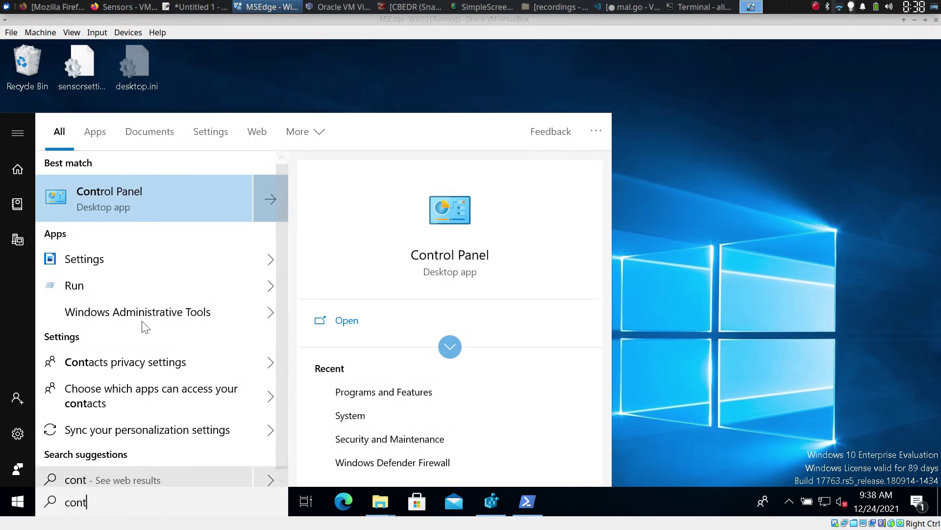
pyautogui.click(131, 206)
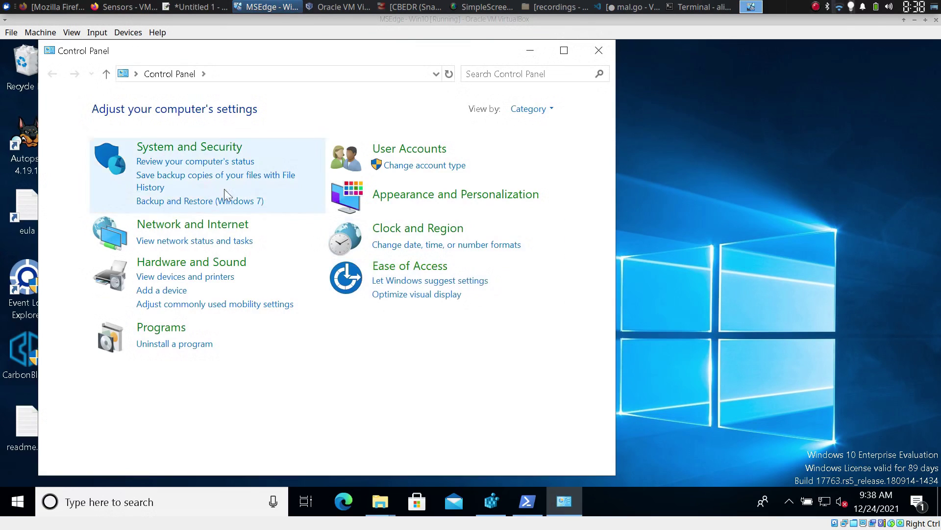
pyautogui.click(155, 333)
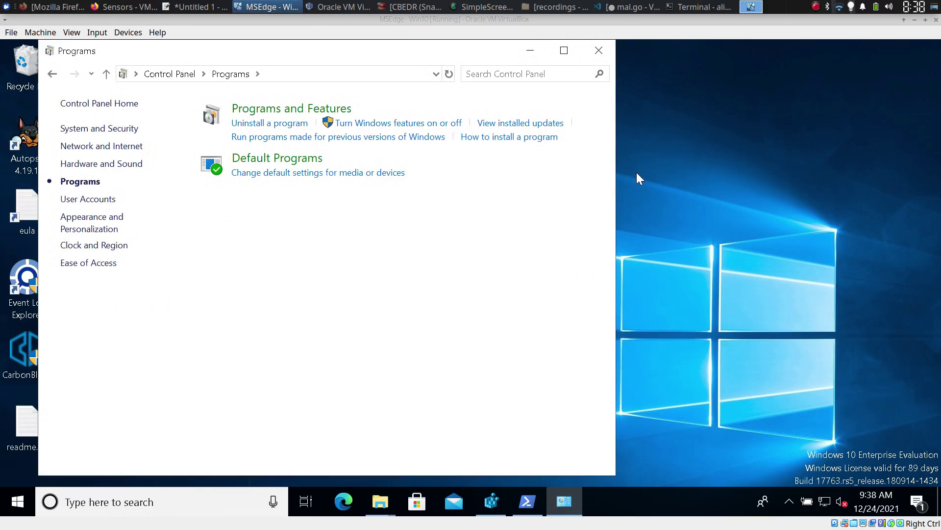
pyautogui.rightClick(637, 172)
pyautogui.click(660, 218)
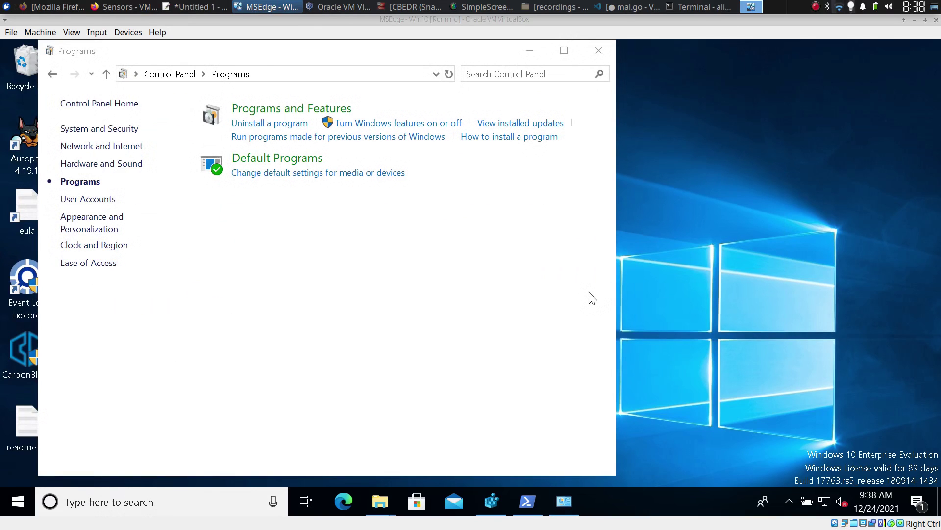
pyautogui.click(285, 117)
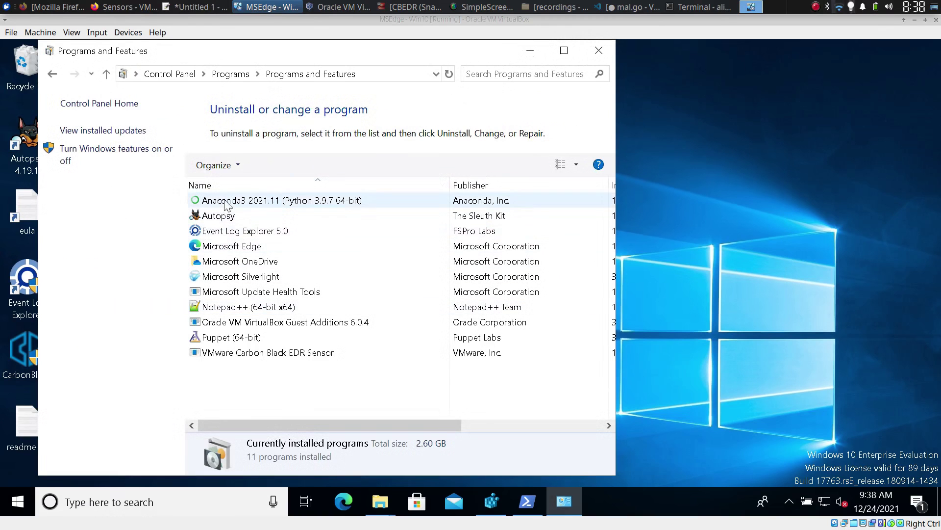
# Try to uninstall VMware Carbon Black EDR Sensor with administrator approval, then close Programs and Features
pyautogui.click(205, 352)
pyautogui.rightClick(205, 352)
pyautogui.click(245, 363)
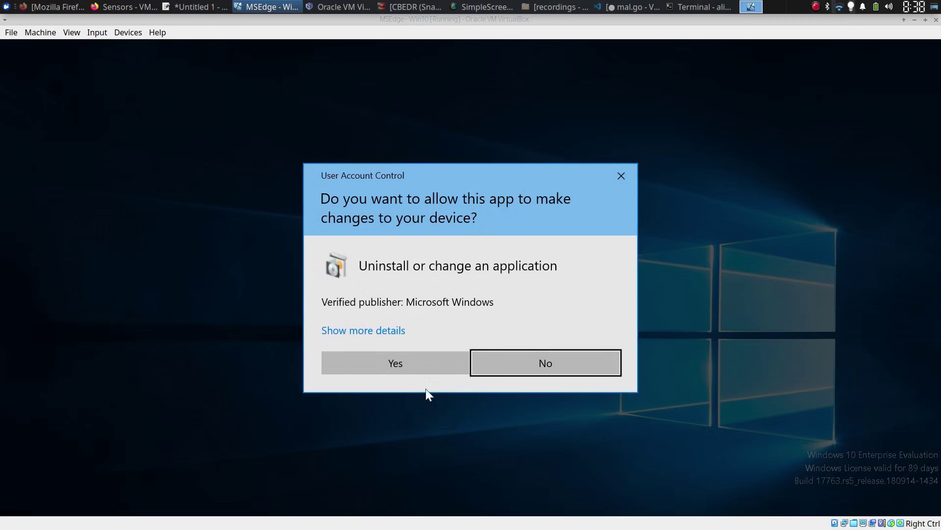
pyautogui.click(417, 365)
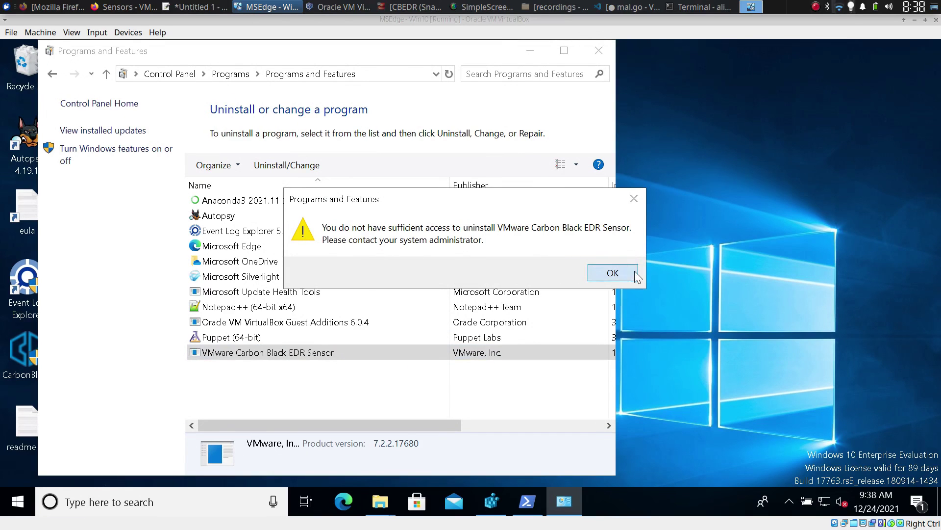
pyautogui.rightClick(686, 184)
pyautogui.click(706, 227)
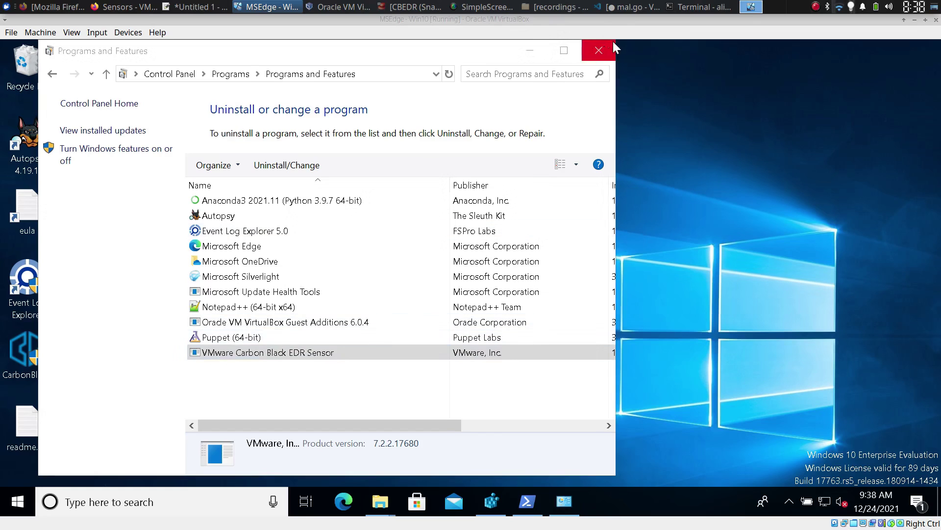
pyautogui.click(599, 50)
pyautogui.rightClick(311, 177)
pyautogui.click(349, 219)
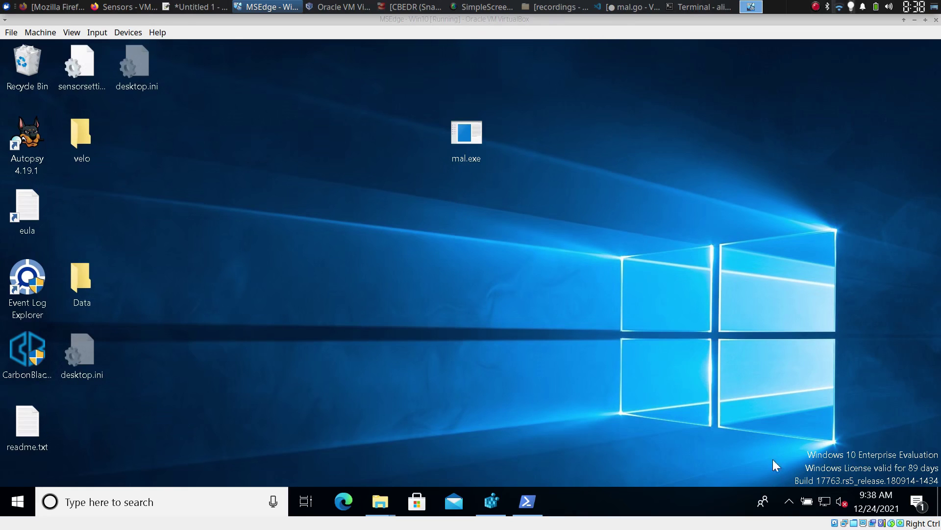
# Check the virtual machine's hidden notification area icons and compare with the empEndpoints sensor list in the EDR console
pyautogui.click(789, 501)
pyautogui.click(580, 382)
pyautogui.click(118, 7)
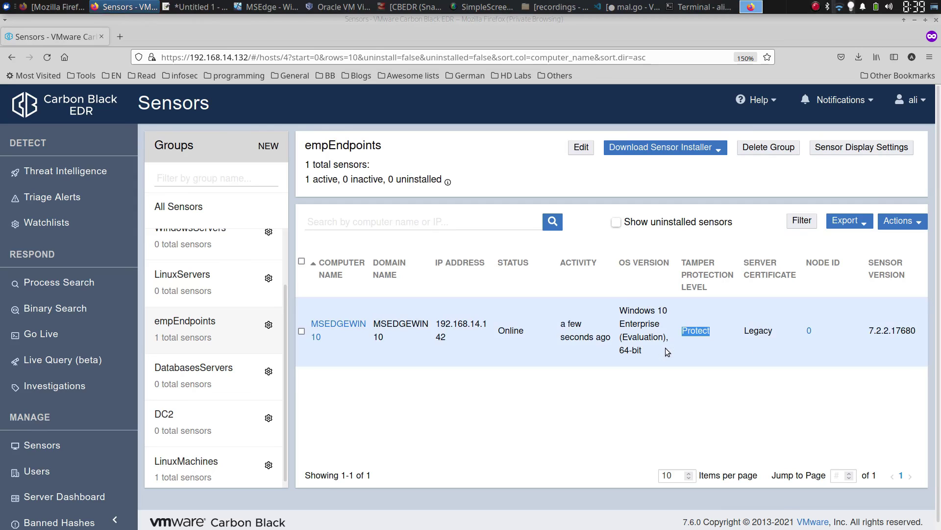
pyautogui.click(267, 7)
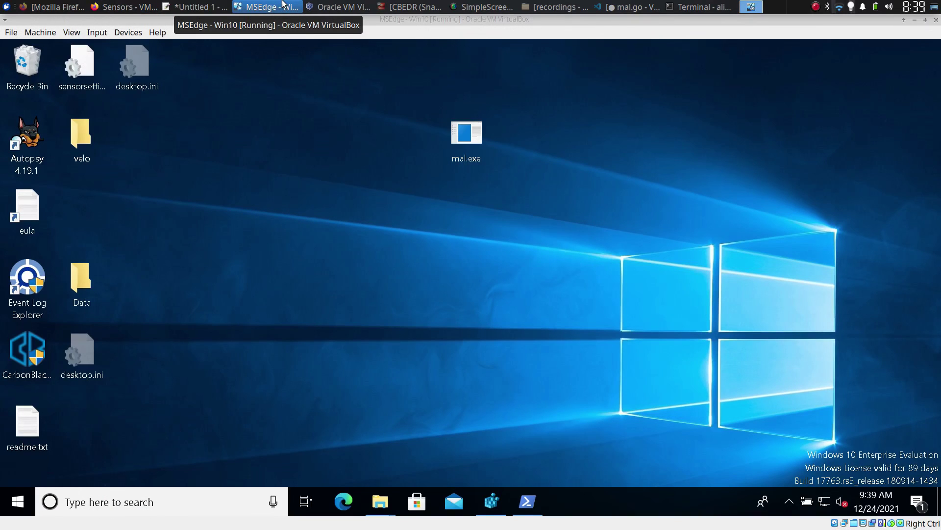
pyautogui.click(283, 6)
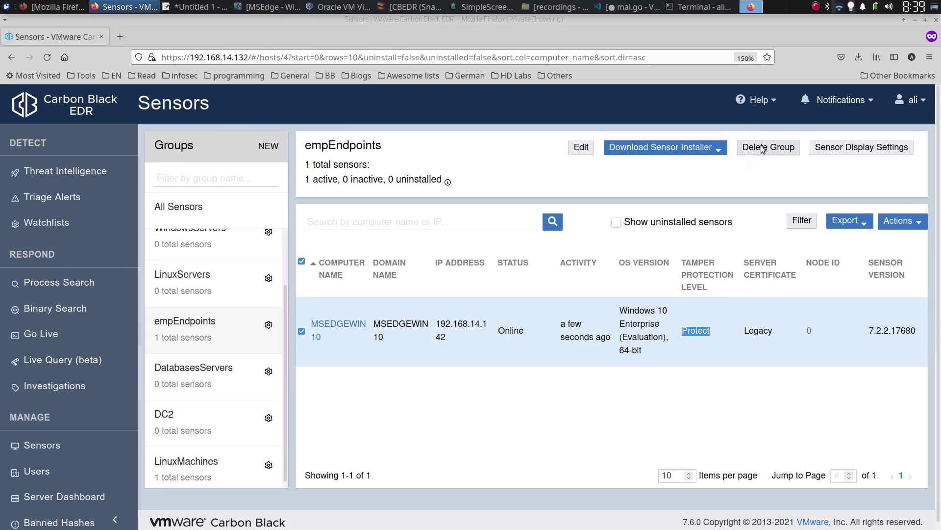
# Open the sensor details of MSEDGEWIN10 and isolate the host, confirming the request
pyautogui.click(363, 329)
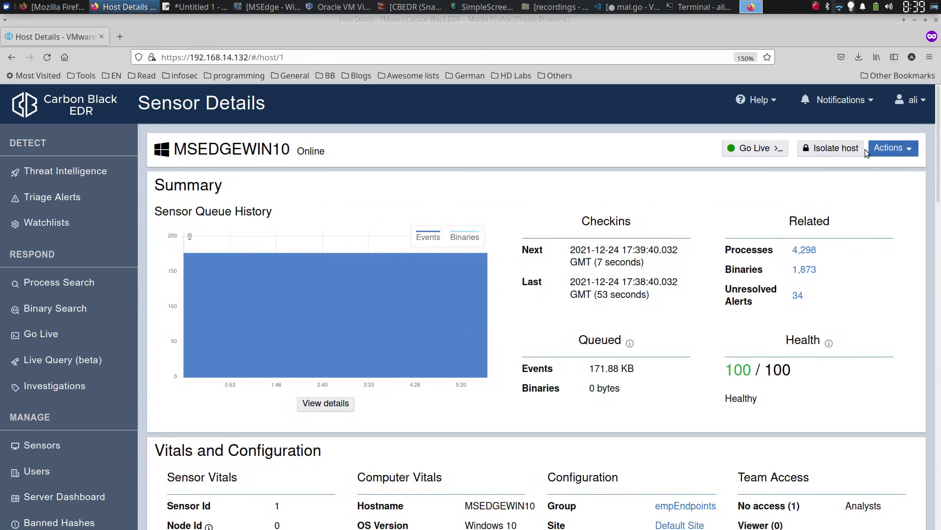
pyautogui.click(830, 148)
pyautogui.click(595, 309)
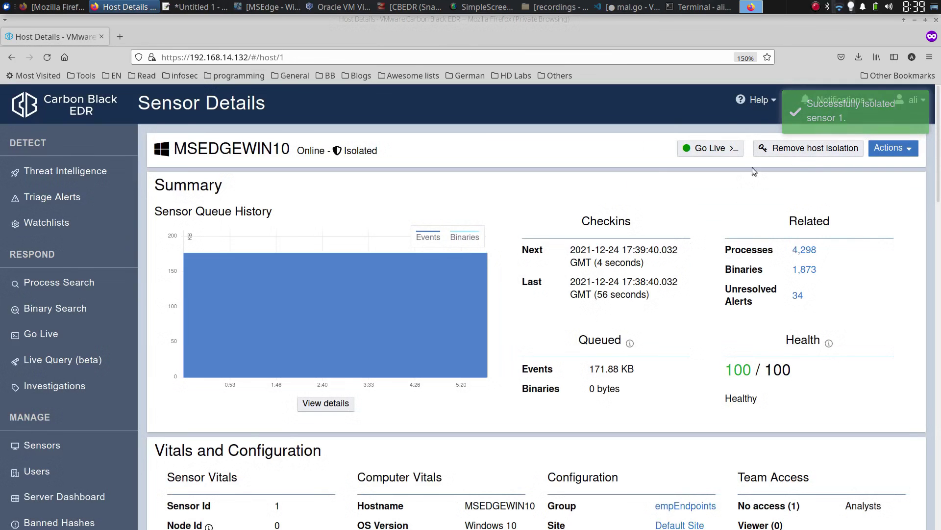
# Switch to the Windows 10 virtual machine and test its internet access by loading google.com in Microsoft Edge
pyautogui.click(268, 6)
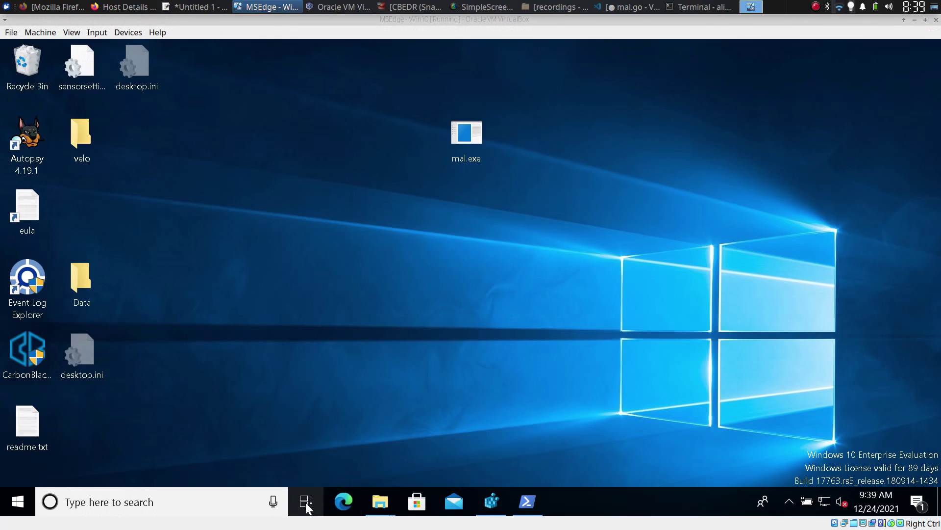
pyautogui.click(343, 500)
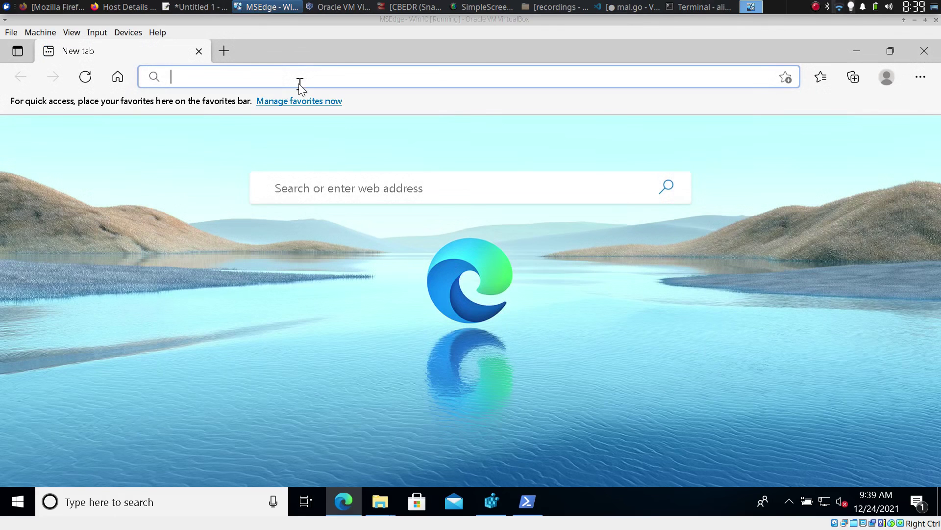
pyautogui.write('go')
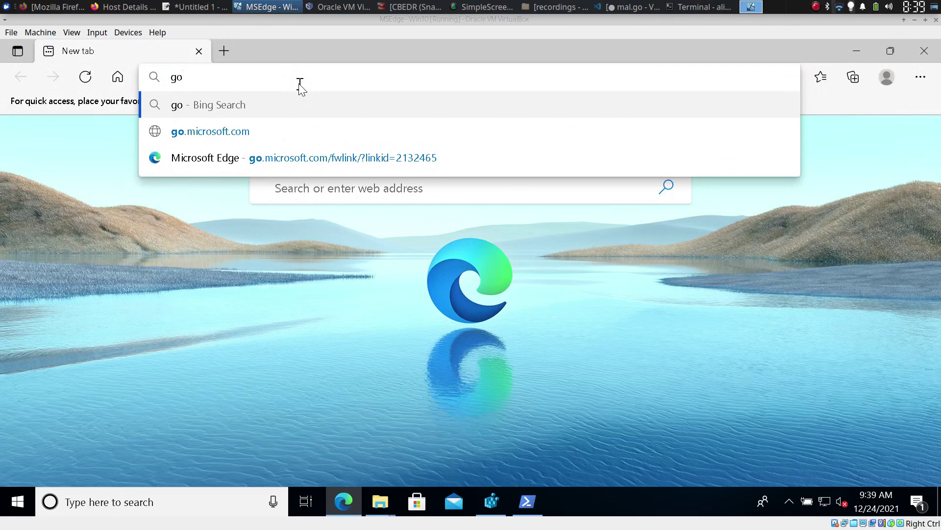
pyautogui.write('ogle.com')
pyautogui.press('Return')
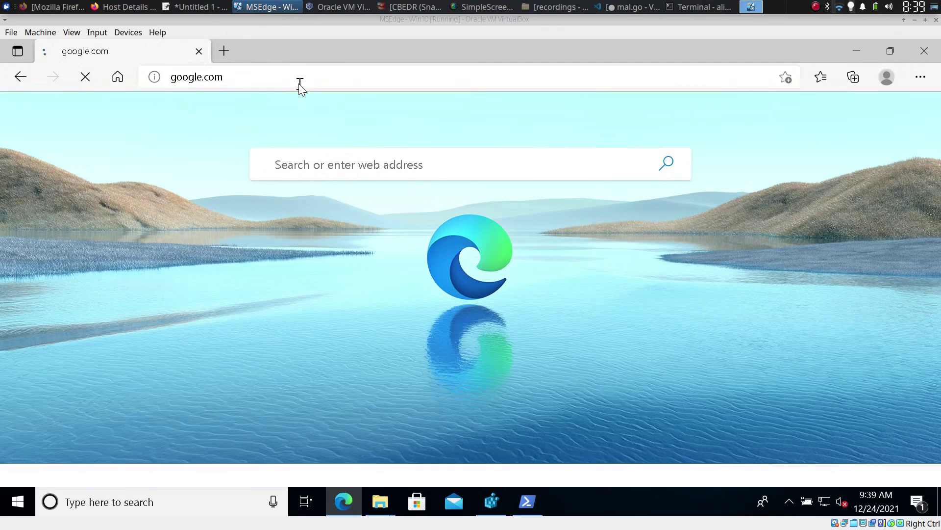
pyautogui.click(300, 79)
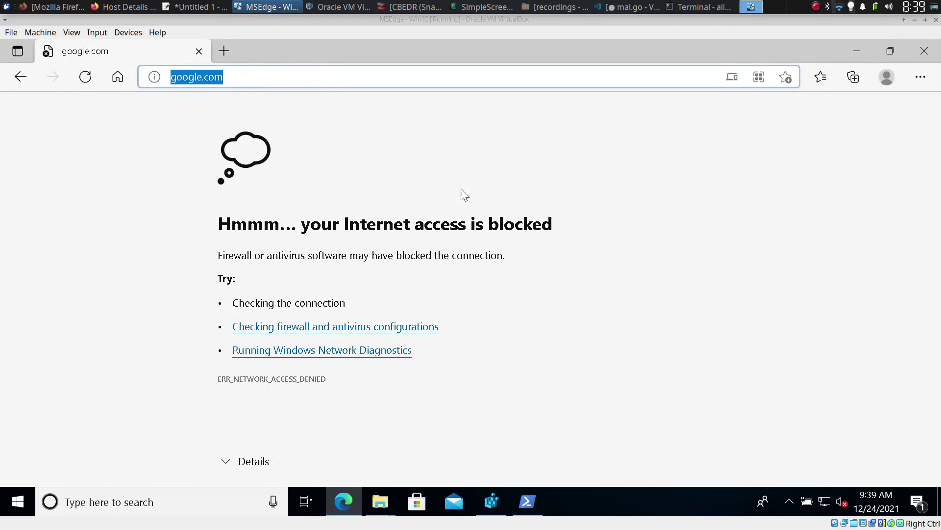
# Retest the connection from a smaller Edge window by searching for "goo" and "go", then close the browser
pyautogui.doubleClick(297, 62)
pyautogui.rightClick(608, 116)
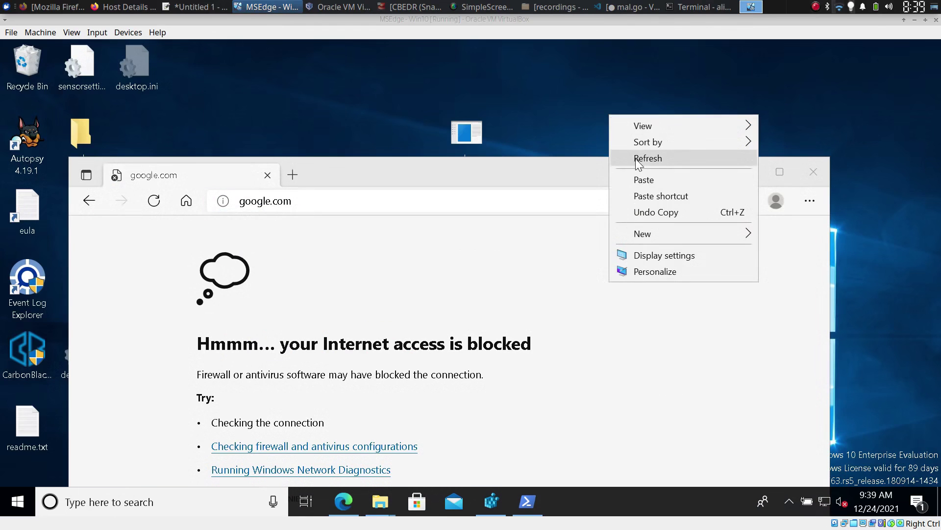
pyautogui.click(637, 158)
pyautogui.doubleClick(434, 169)
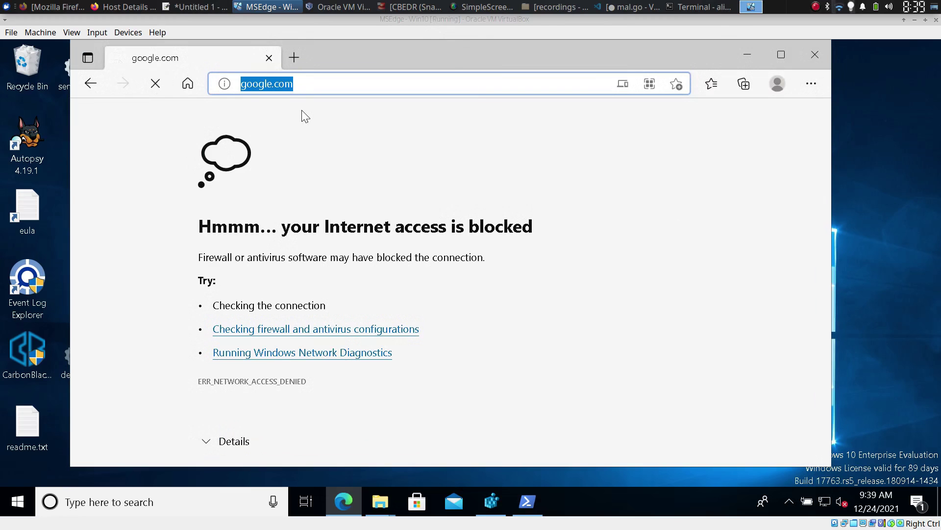
pyautogui.write('goo')
pyautogui.press('Return')
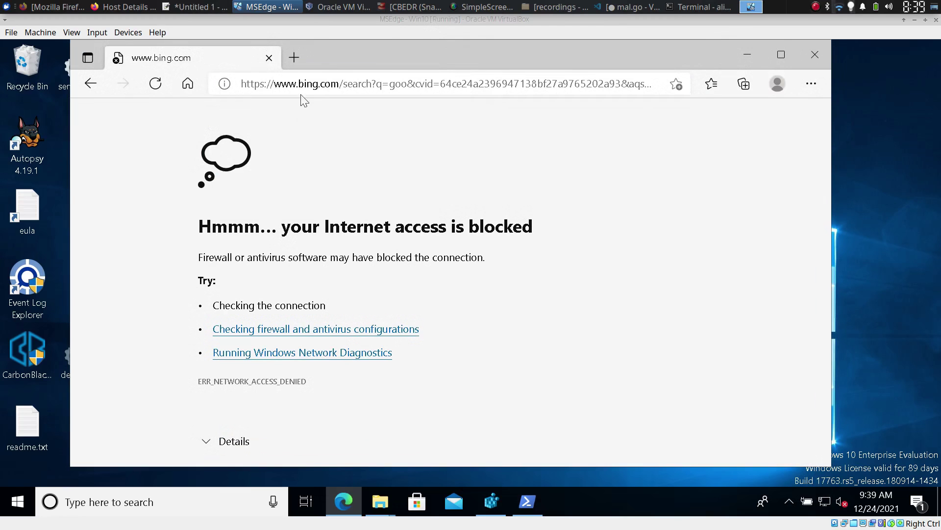
pyautogui.click(325, 84)
pyautogui.write('go')
pyautogui.press('Return')
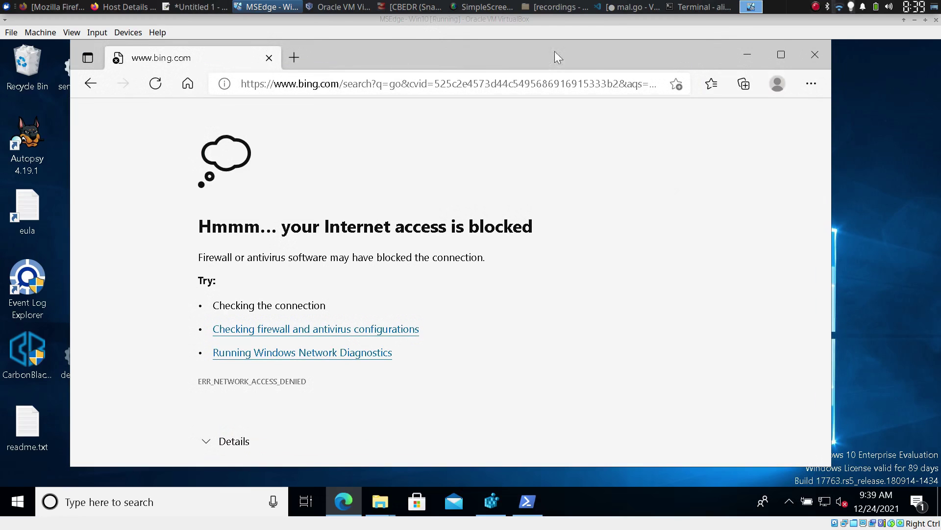
pyautogui.click(815, 54)
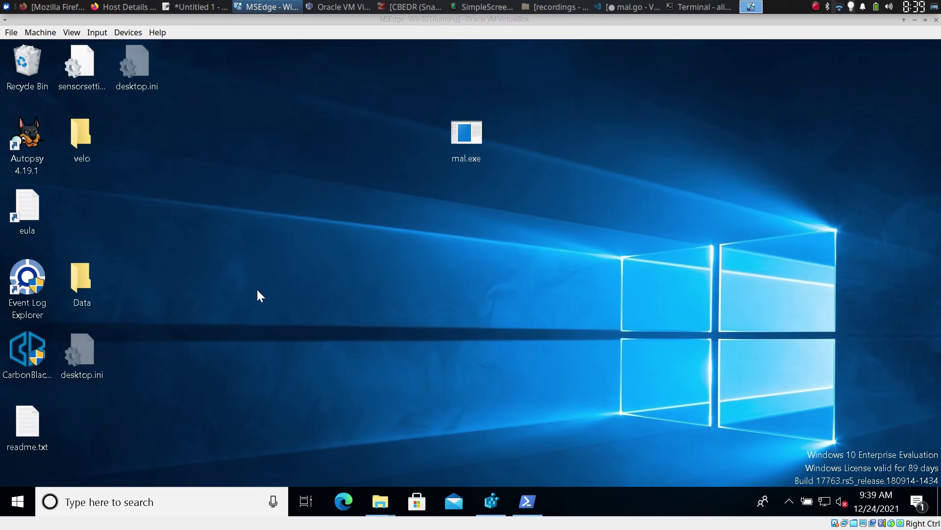
# Return to the EDR console in Firefox and check the status of MSEDGEWIN10 in the empEndpoints sensor list
pyautogui.rightClick(246, 275)
pyautogui.click(275, 321)
pyautogui.click(125, 7)
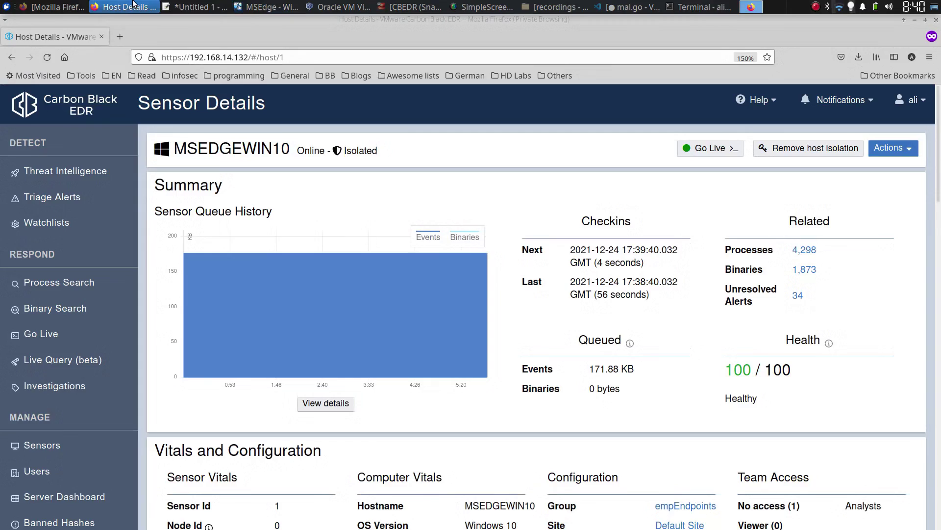
pyautogui.click(42, 445)
pyautogui.click(194, 403)
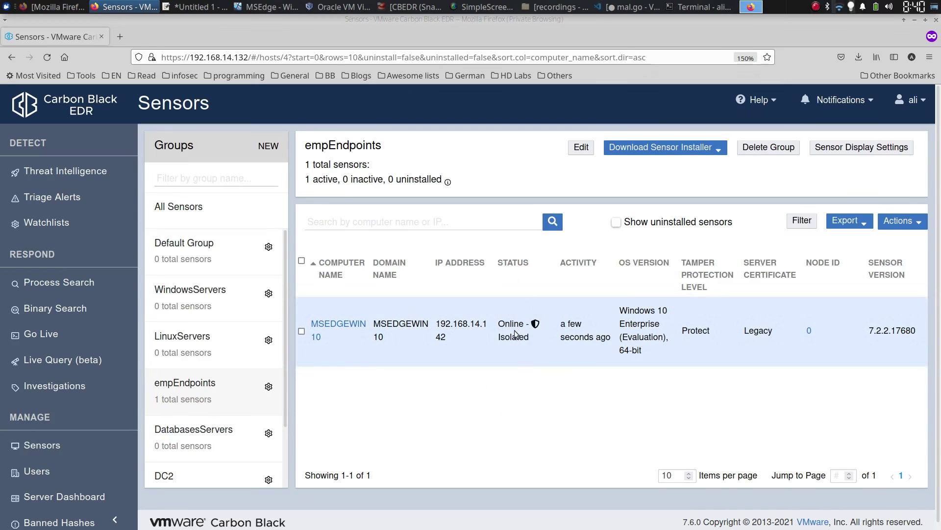
# Switch back to the Windows 10 virtual machine and refresh its desktop
pyautogui.click(268, 6)
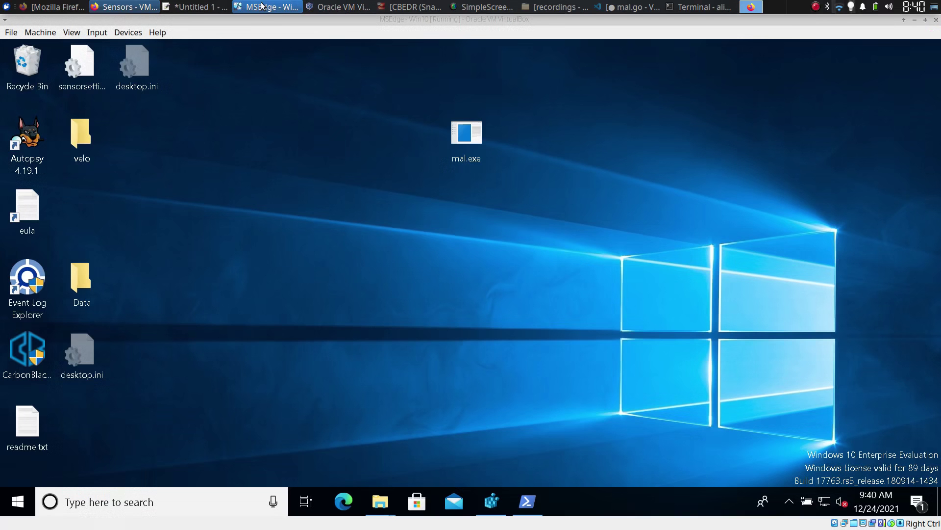
pyautogui.rightClick(307, 266)
pyautogui.click(338, 310)
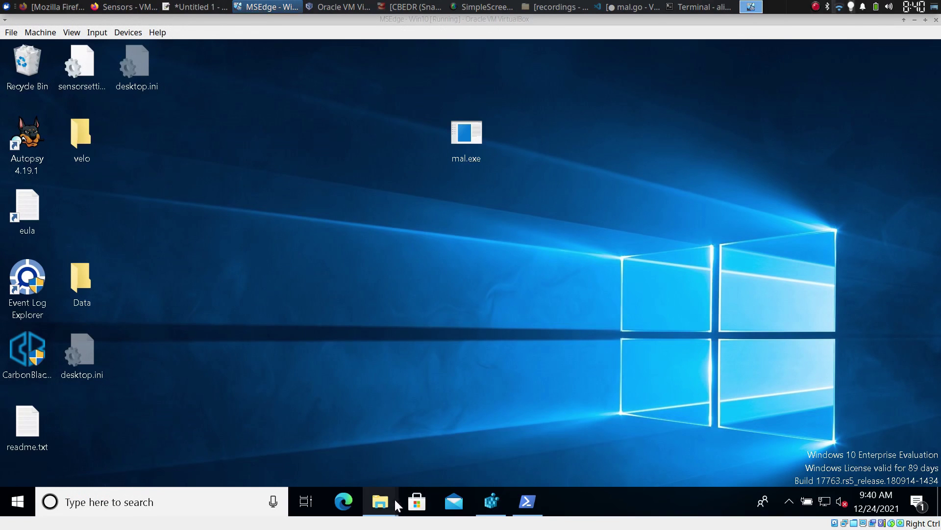
# Switch to the EDR console in Firefox, open the sensor details of MSEDGEWIN10, and remove its host isolation
pyautogui.click(356, 500)
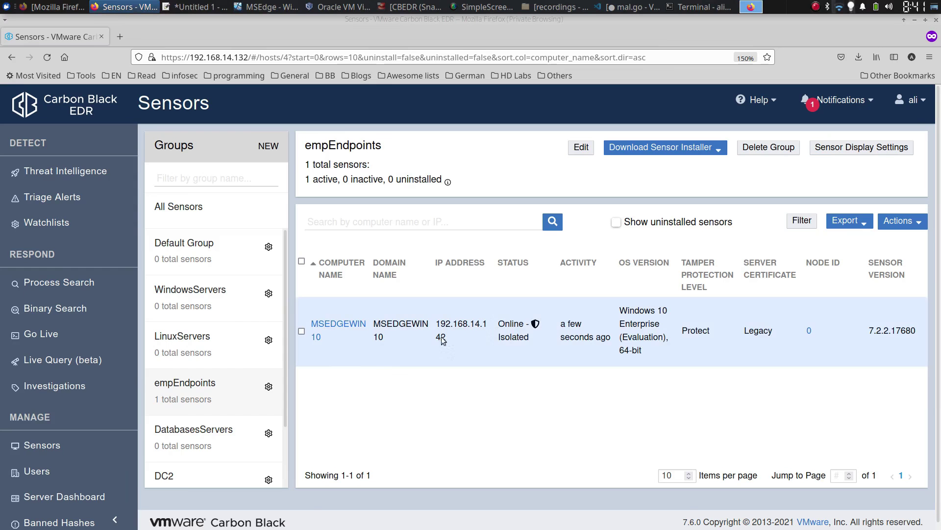
pyautogui.hotkey('alt', 'Tab')
pyautogui.click(329, 327)
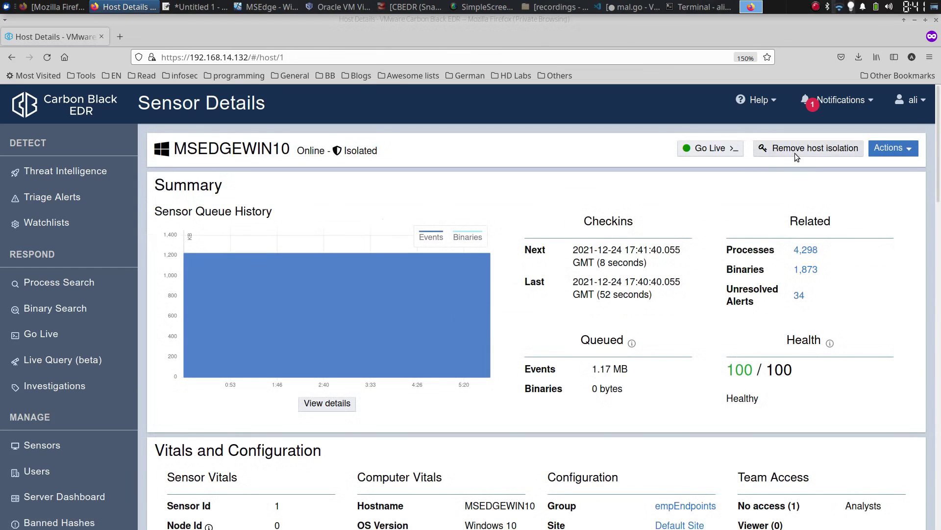
pyautogui.click(795, 153)
pyautogui.click(595, 207)
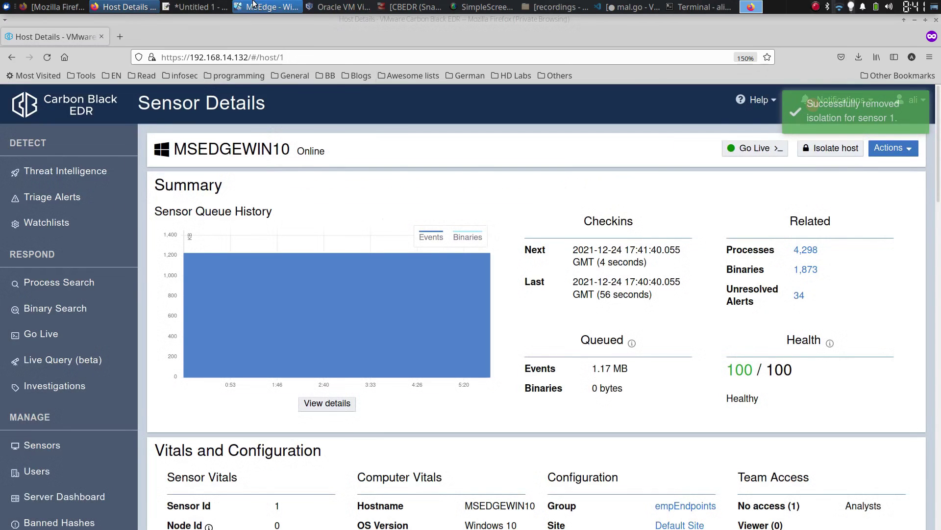
# Switch to the Windows 10 virtual machine, test its internet access by searching for "goo" in Microsoft Edge, and close the browser
pyautogui.click(257, 6)
pyautogui.click(343, 501)
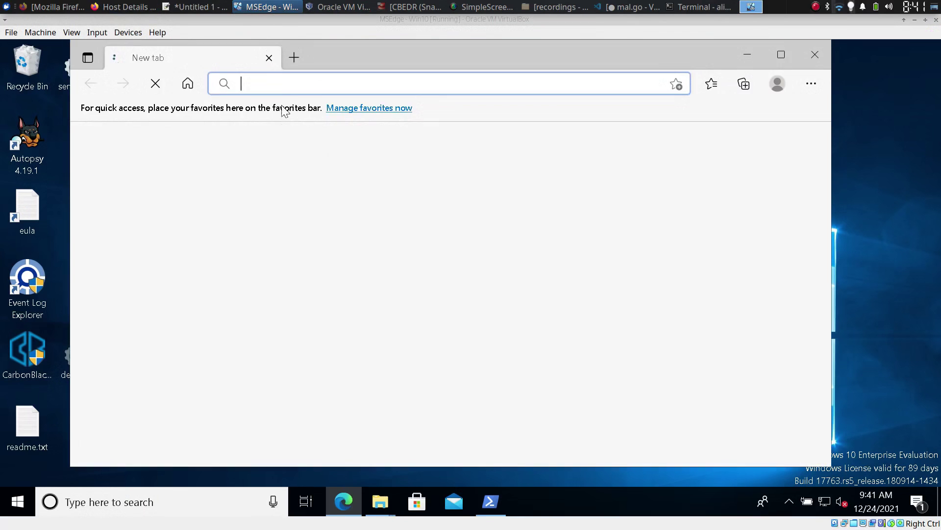
pyautogui.write('goo')
pyautogui.press('Return')
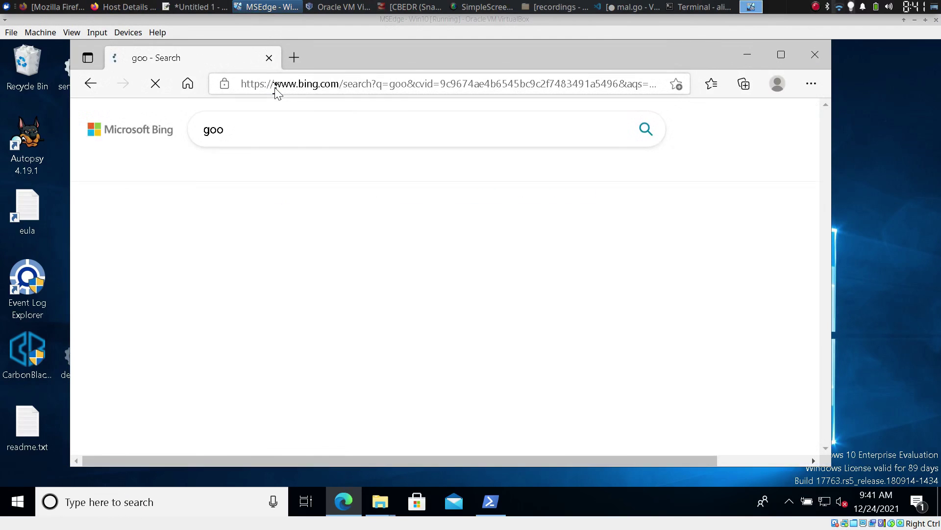
pyautogui.click(809, 58)
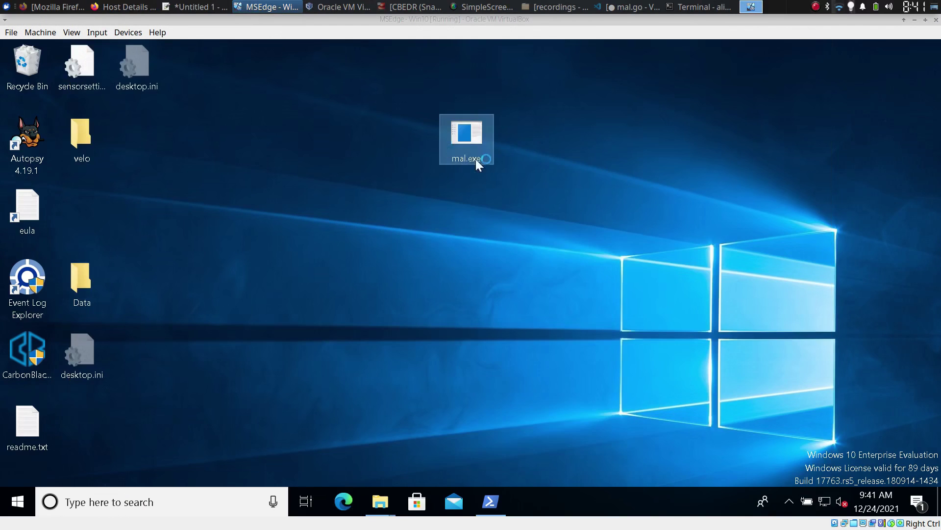
pyautogui.rightClick(311, 146)
pyautogui.click(350, 189)
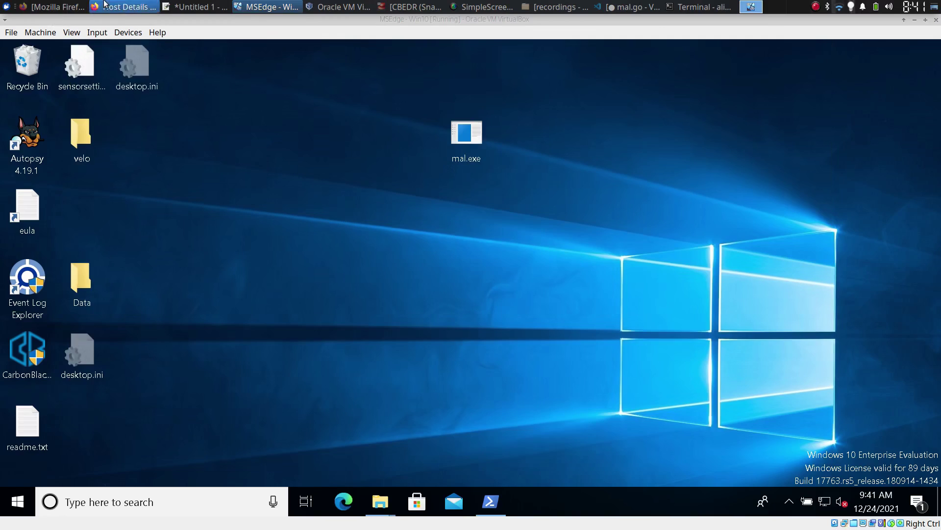
# Return to the EDR console in Firefox and examine the Vitals and Configuration section of the MSEDGEWIN10 sensor
pyautogui.click(125, 7)
pyautogui.scroll(-8, 486, 386)
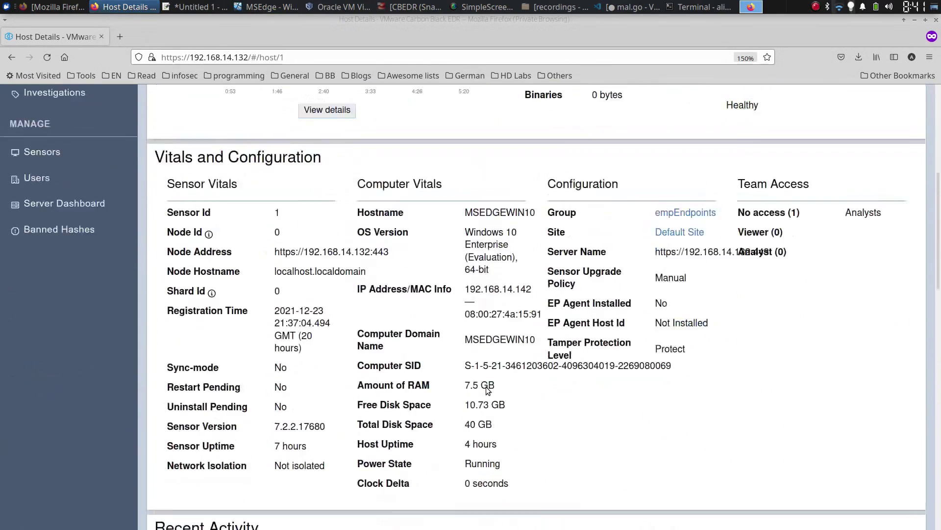